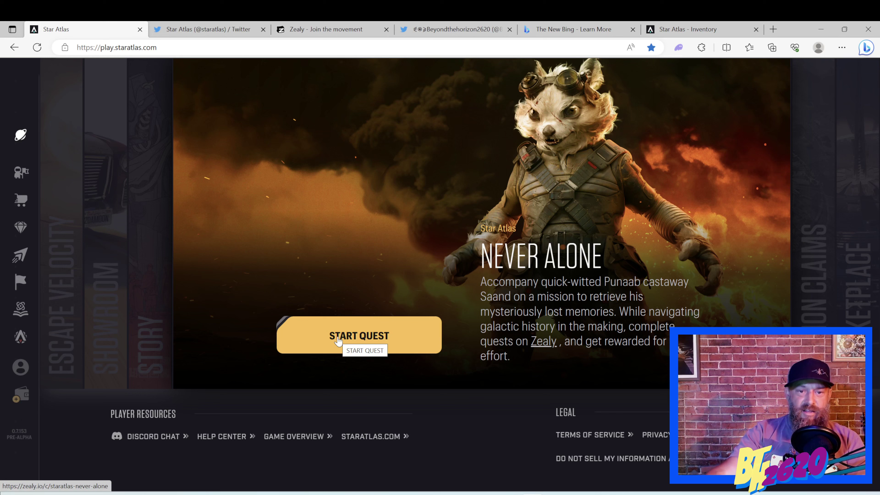
# View the Never Alone Mission 2 reward tiers image, then go to Star Atlas's Twitter profile.
pyautogui.click(584, 492)
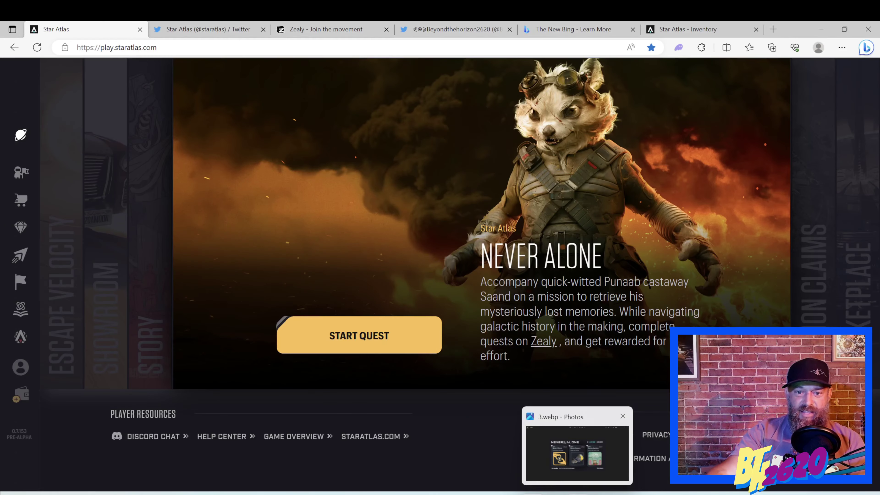
pyautogui.click(584, 492)
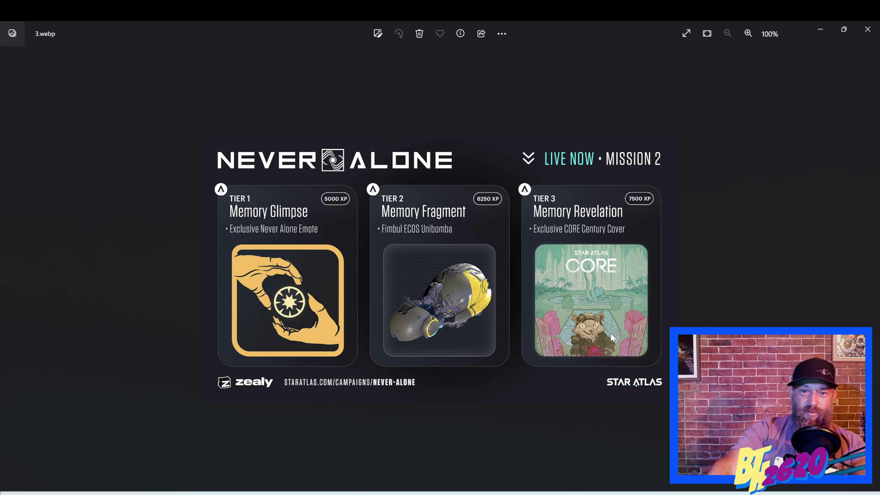
pyautogui.click(532, 492)
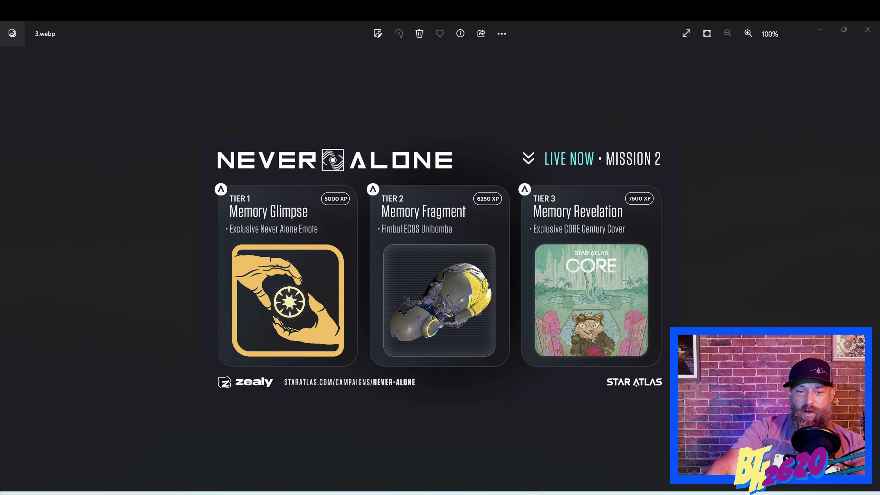
pyautogui.click(207, 29)
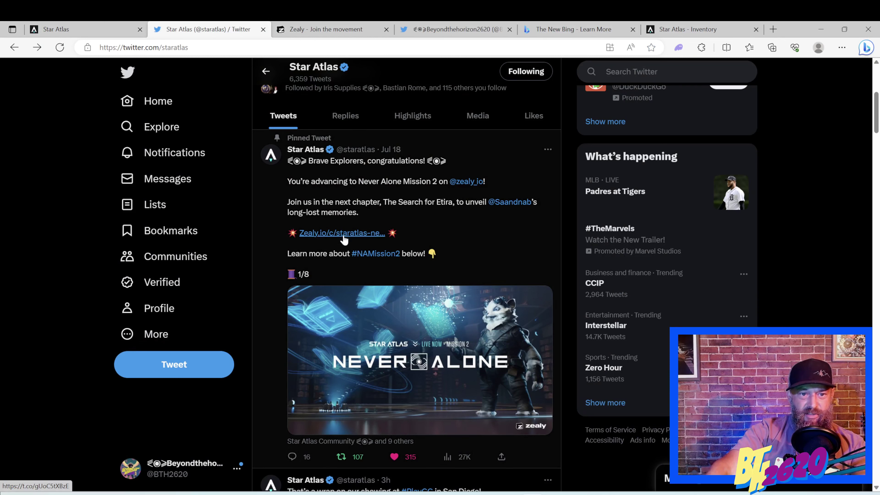
# Switch to the Zealy questboard for Star Atlas: Never Alone - Mission 2.
pyautogui.click(316, 30)
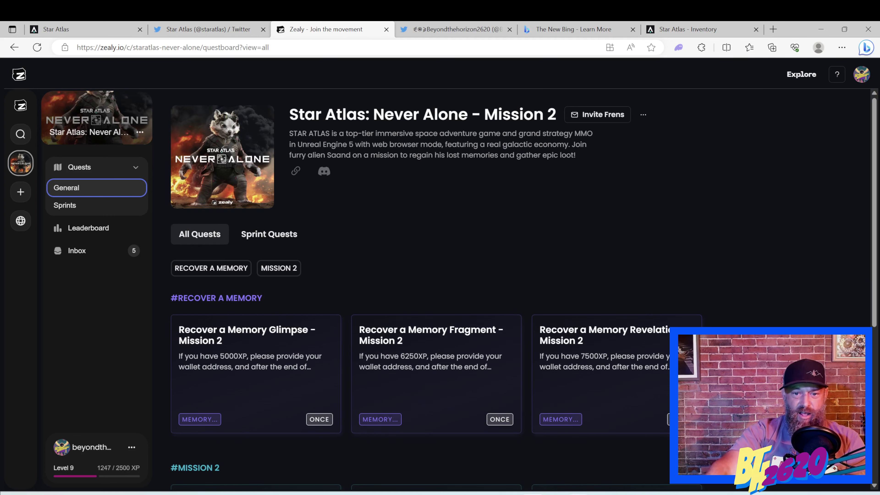
# Page through the Mission 2 task-card, instructions and proof-and-claim screenshots, then return to Edge.
pyautogui.click(576, 492)
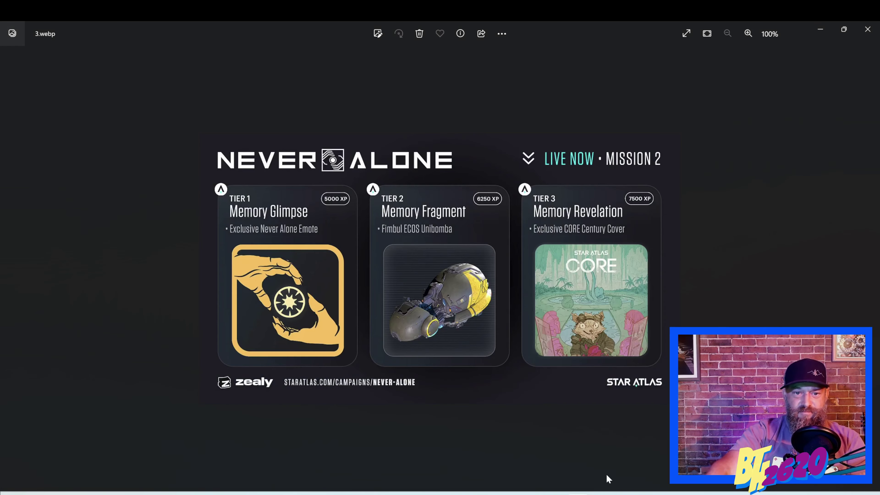
pyautogui.click(869, 269)
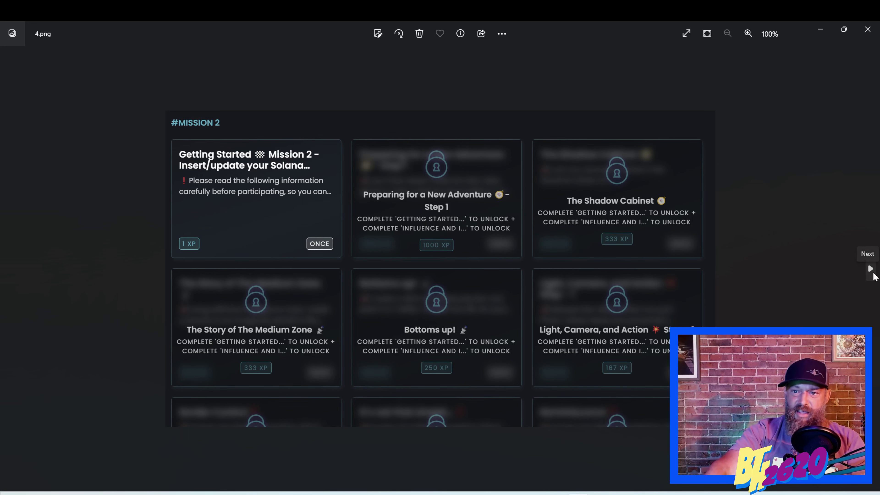
pyautogui.click(870, 270)
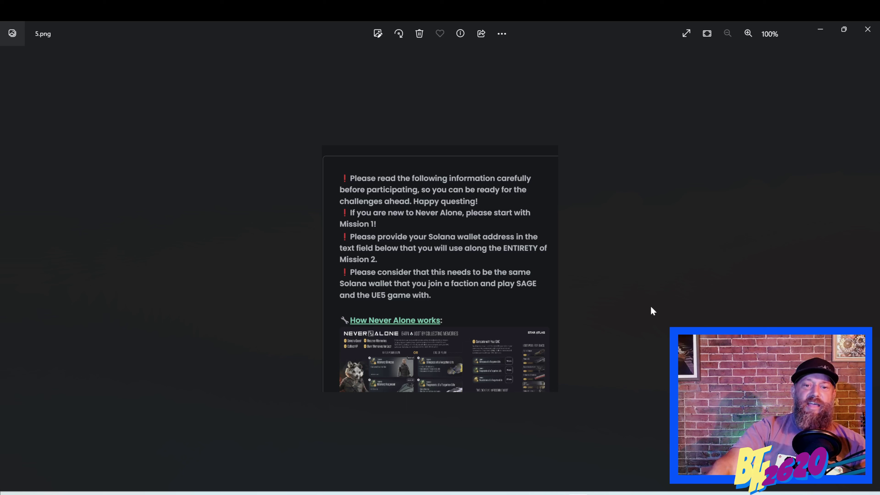
pyautogui.click(870, 269)
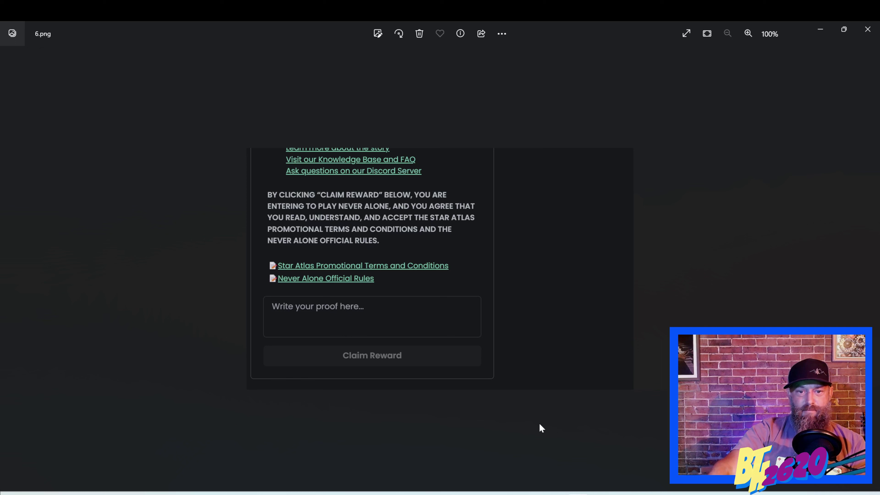
pyautogui.hotkey('alt', 'Tab')
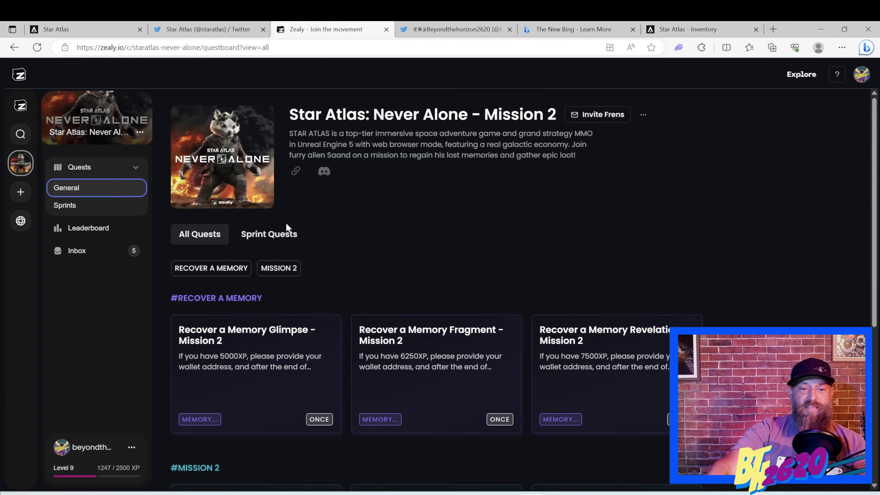
# Scroll over the Zealy Recover a Memory quests, then scroll your own Twitter profile feed.
pyautogui.scroll(-3, 481, 241)
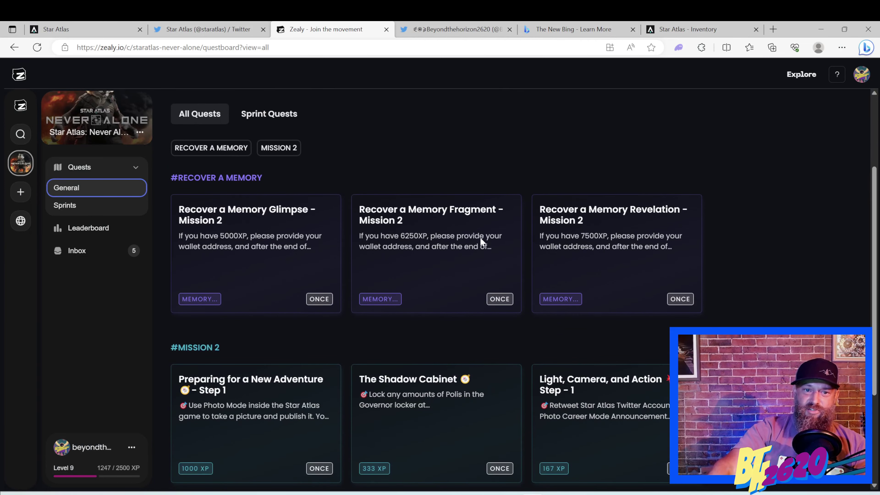
pyautogui.scroll(3, 482, 241)
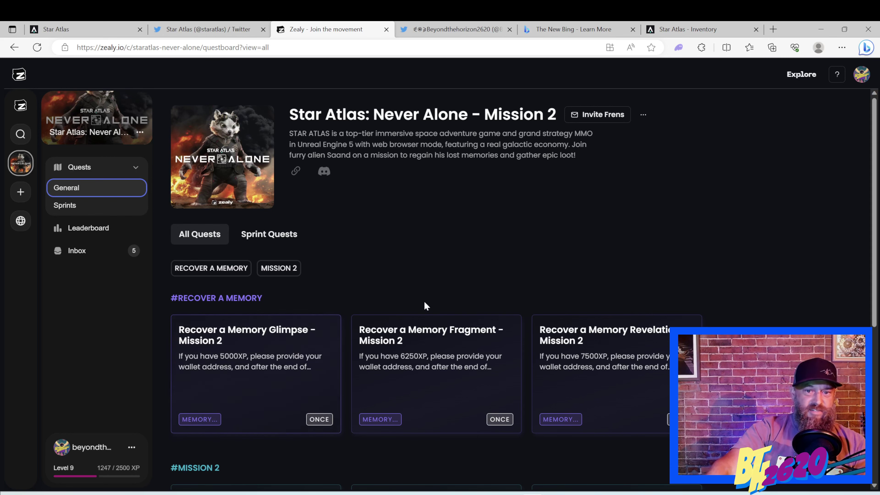
pyautogui.click(468, 30)
pyautogui.scroll(-5, 386, 304)
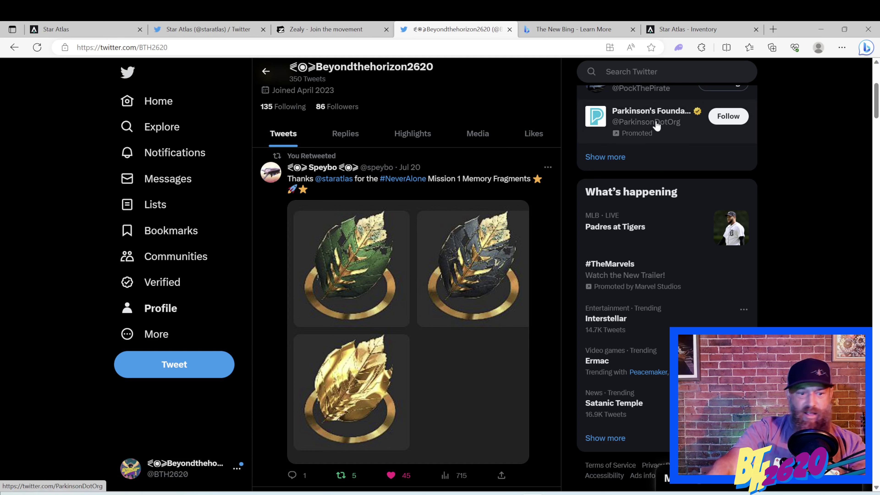
# Check Solflare's token balances and collectibles, then go to the Star Atlas inventory page.
pyautogui.moveTo(655, 125)
pyautogui.hotkey('alt', 'shift', 's')
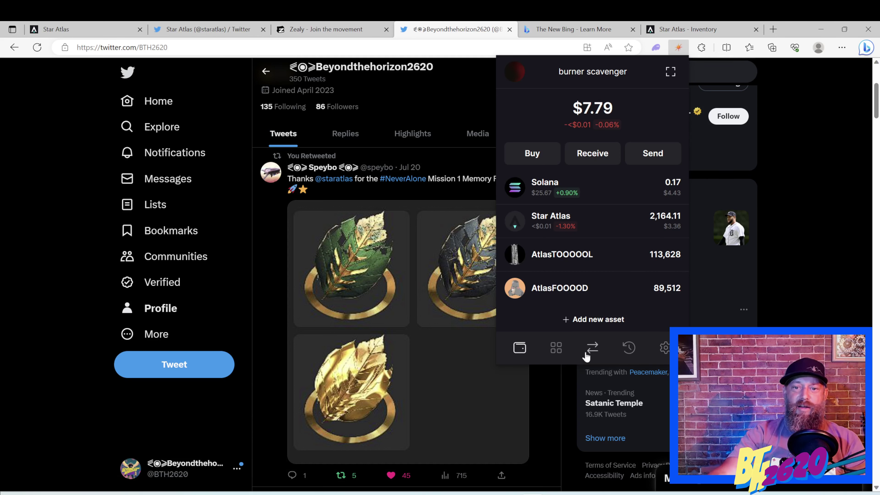
pyautogui.click(555, 357)
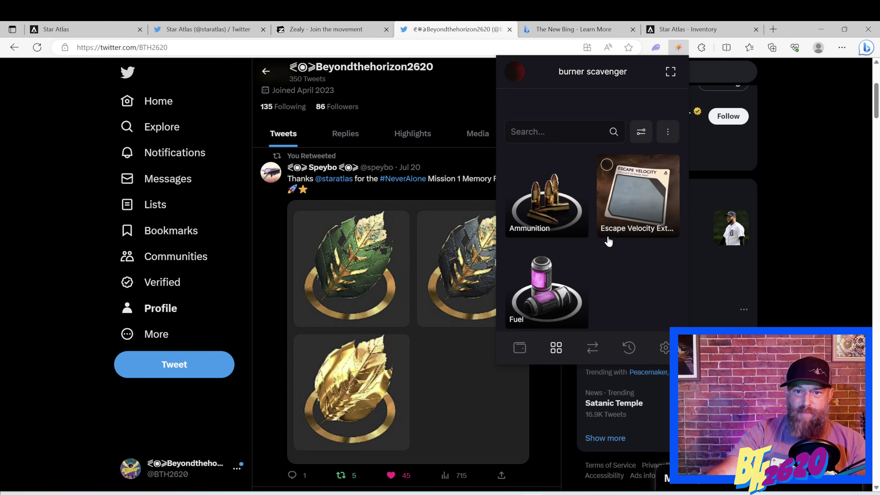
pyautogui.click(710, 31)
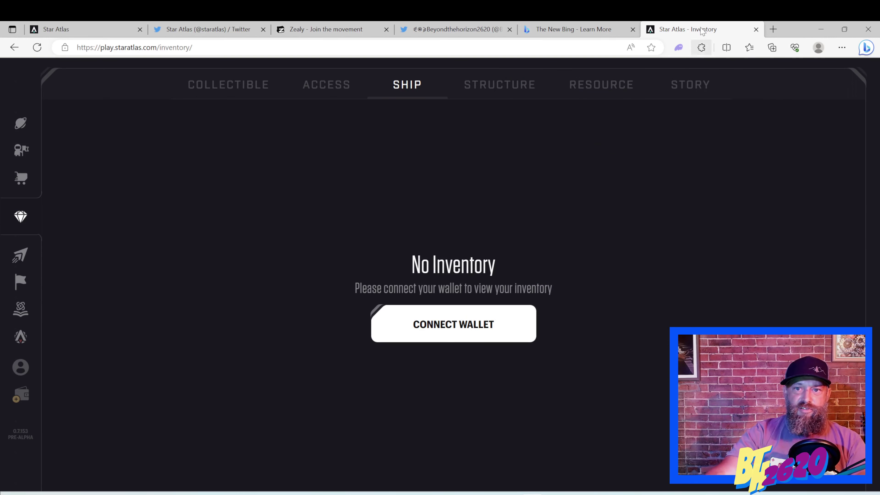
# Connect the Solflare wallet to the Star Atlas inventory and approve the connection.
pyautogui.click(436, 341)
pyautogui.click(531, 178)
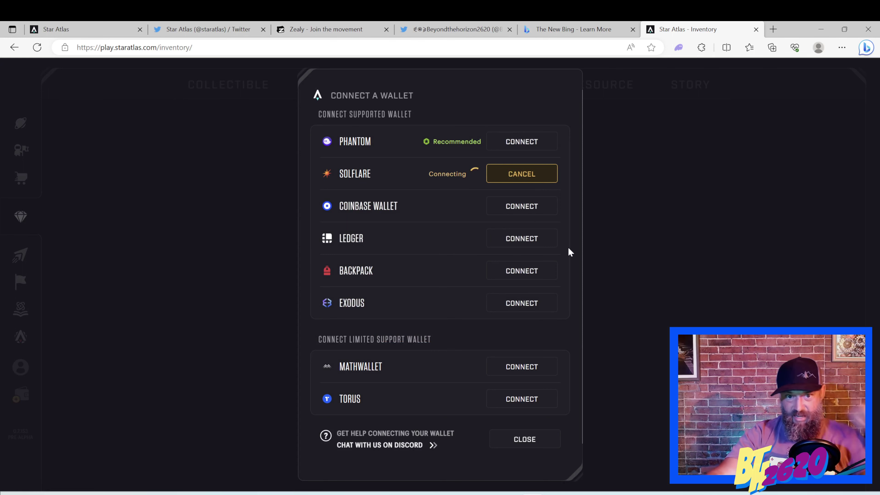
pyautogui.click(813, 313)
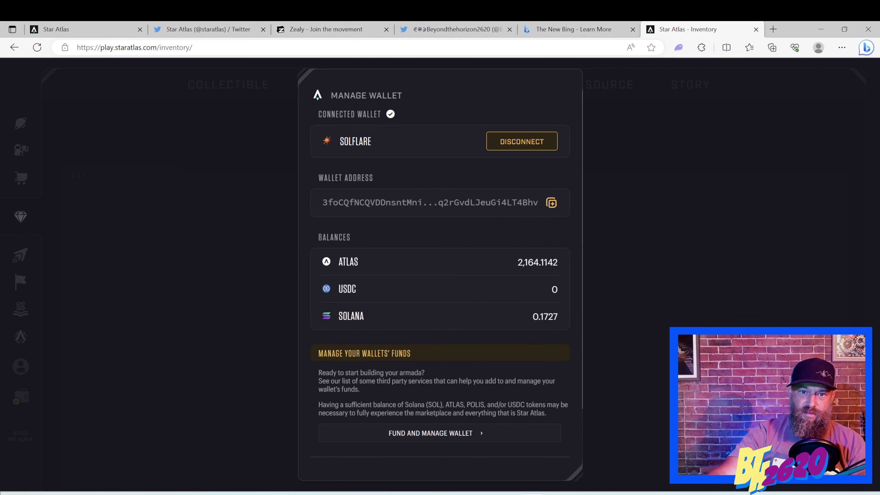
pyautogui.click(588, 167)
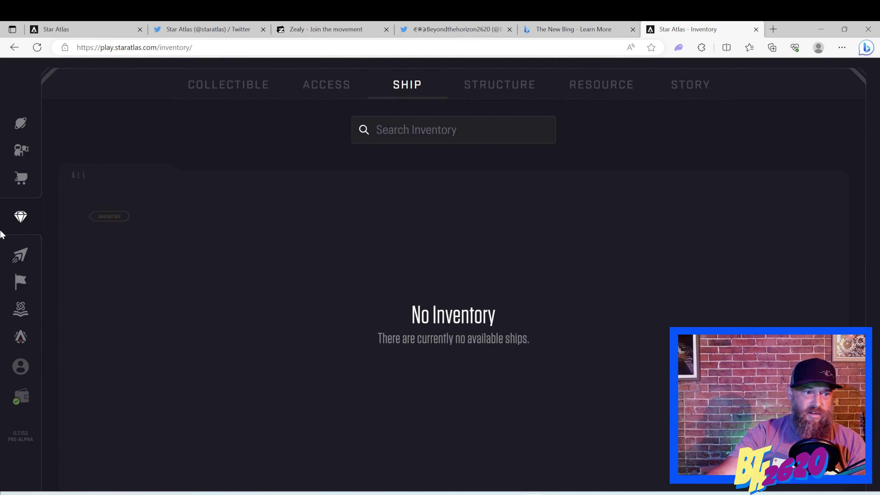
# Claim the Memory Glimpse, Memory Fragment and Memory Revelation airdrops under Structure.
pyautogui.click(508, 89)
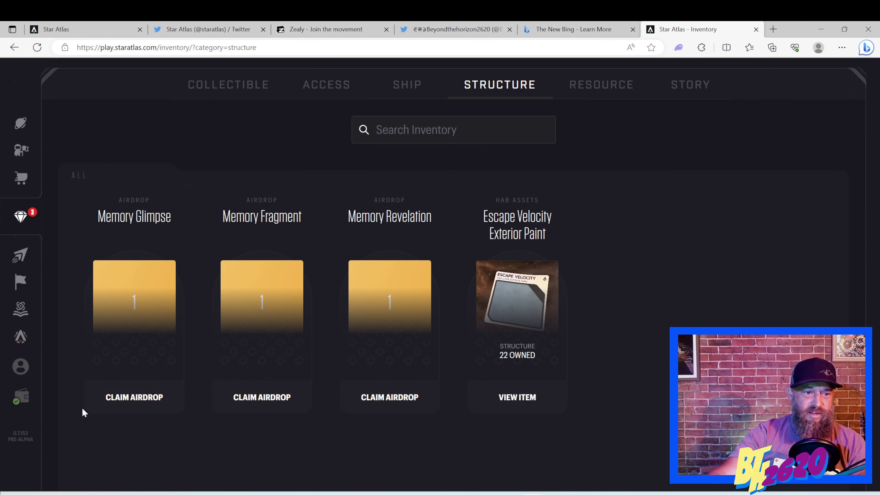
pyautogui.click(221, 407)
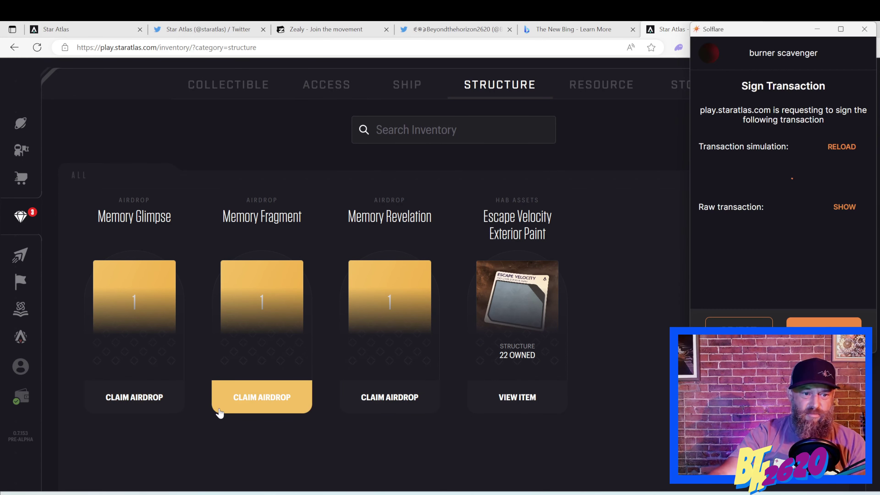
pyautogui.click(244, 398)
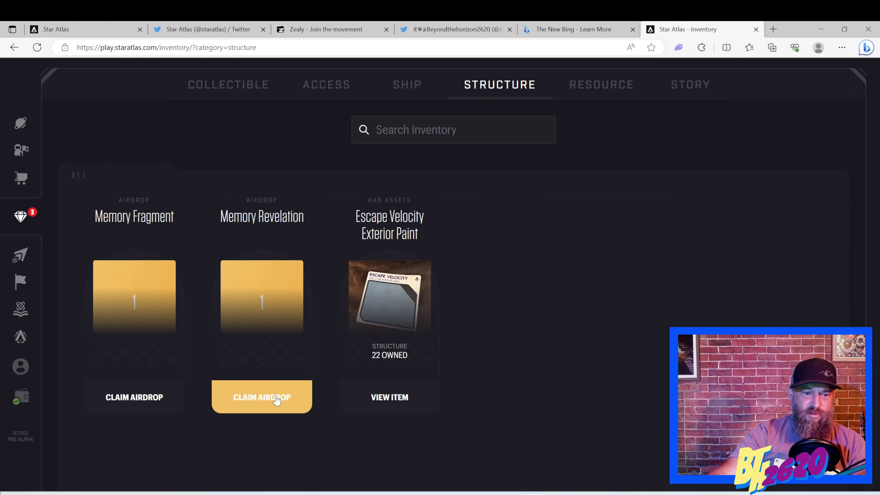
pyautogui.click(276, 400)
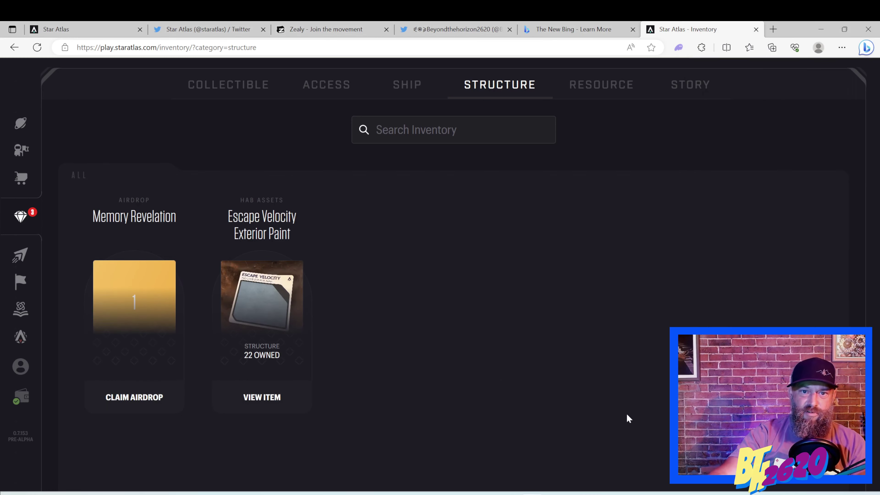
# Browse the Collectible, Access, Ship, Structure, Resource and Story inventory categories.
pyautogui.click(261, 95)
pyautogui.click(333, 83)
pyautogui.click(402, 85)
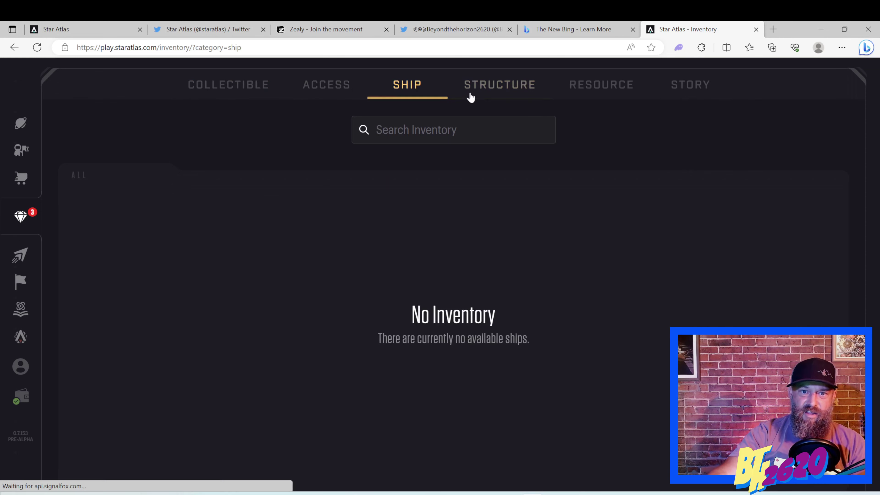
pyautogui.click(498, 86)
pyautogui.click(599, 85)
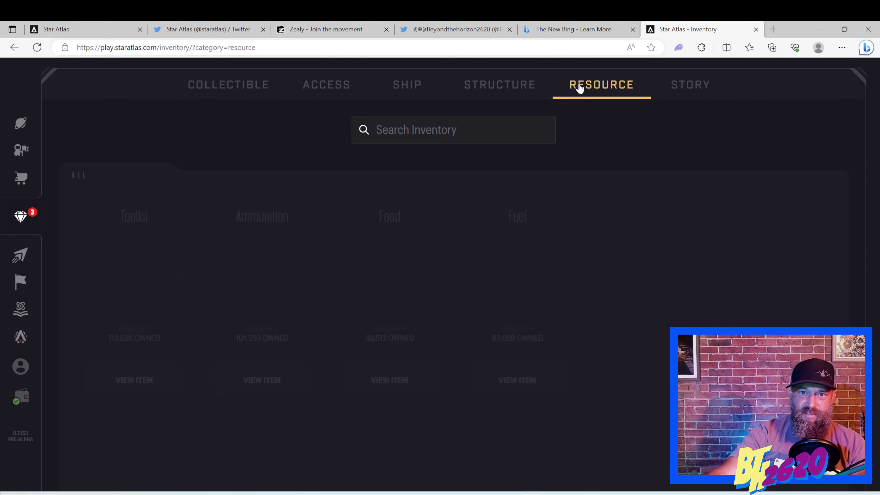
pyautogui.click(696, 85)
pyautogui.click(575, 29)
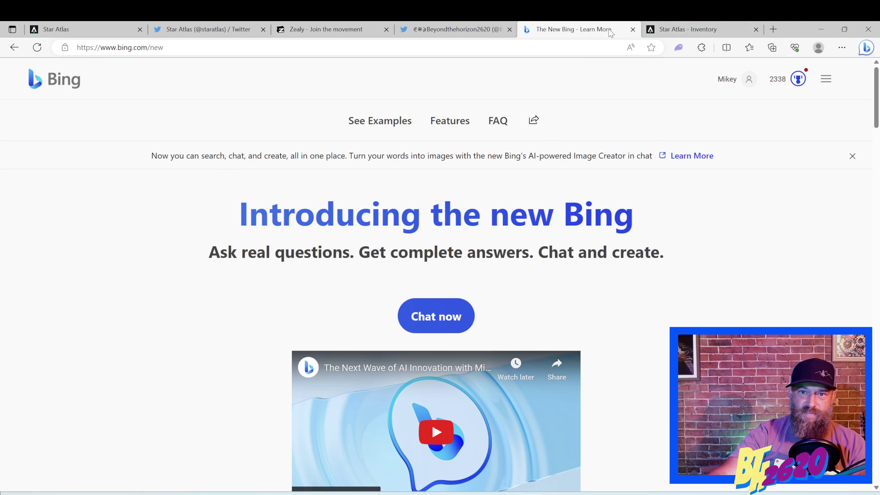
pyautogui.click(689, 29)
pyautogui.click(701, 48)
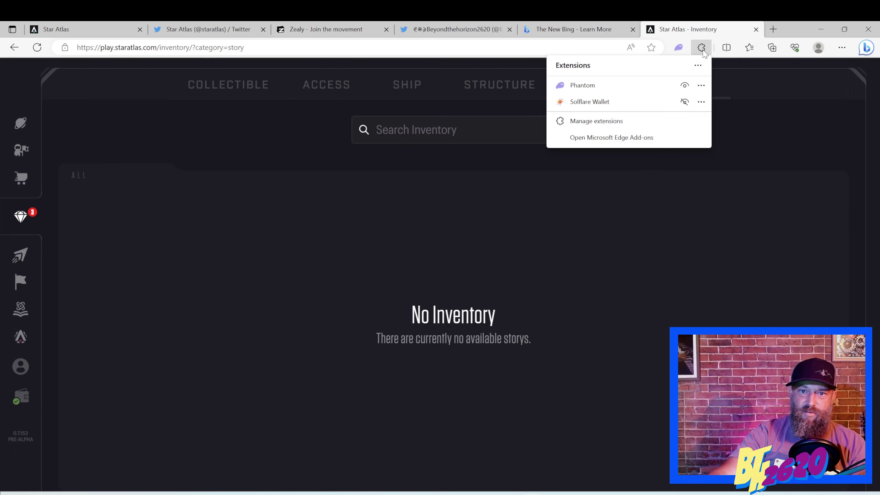
pyautogui.click(662, 102)
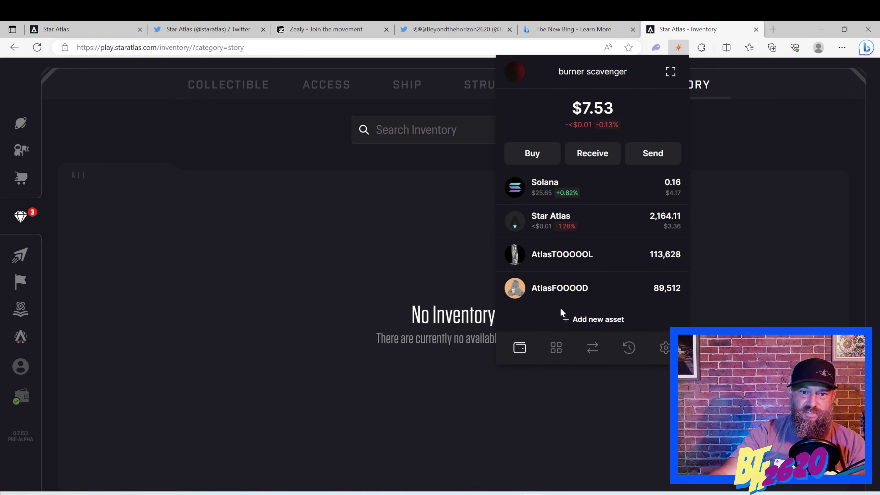
pyautogui.click(555, 348)
pyautogui.scroll(-2, 613, 264)
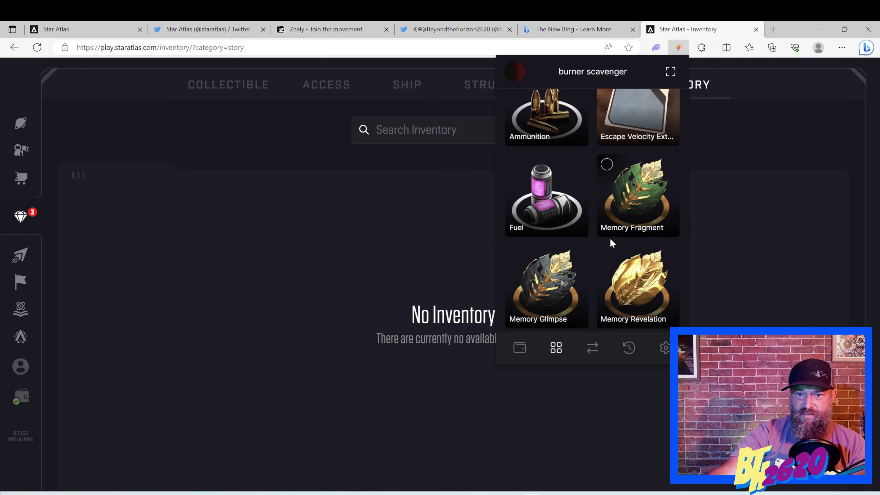
pyautogui.scroll(-1, 609, 245)
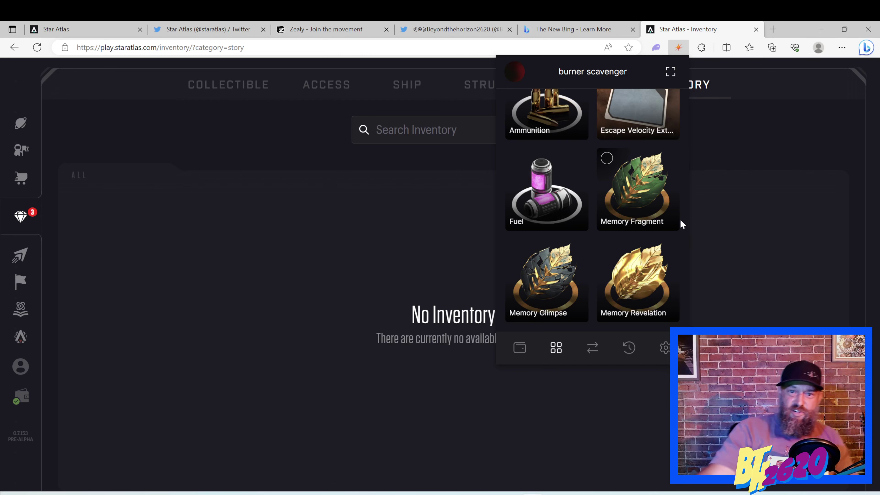
pyautogui.click(649, 205)
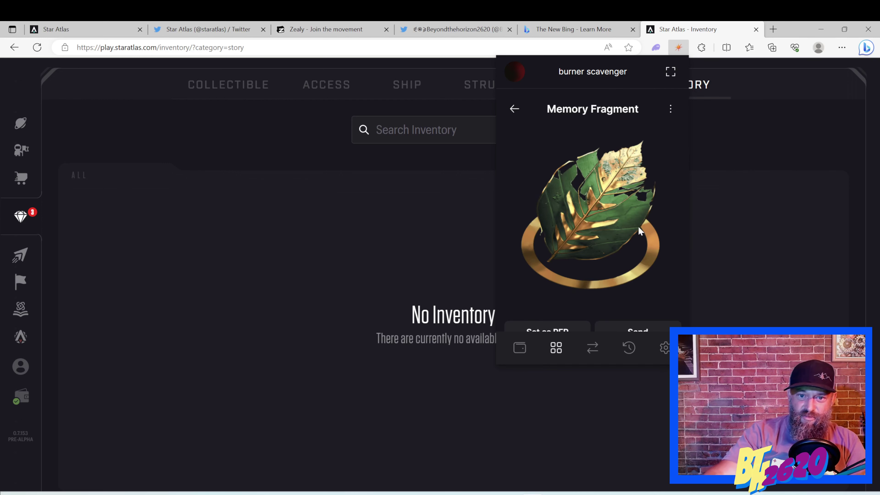
pyautogui.scroll(-4, 593, 246)
pyautogui.scroll(-5, 596, 248)
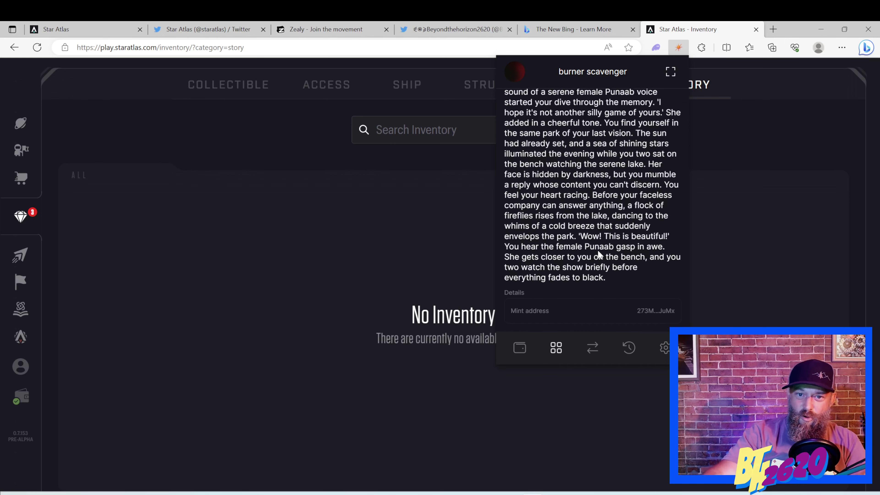
pyautogui.scroll(8, 597, 250)
pyautogui.scroll(2, 599, 250)
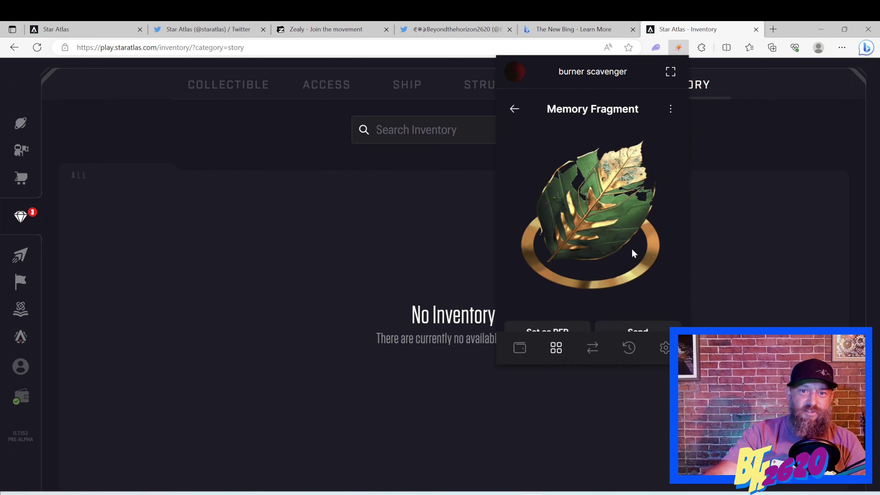
pyautogui.click(514, 110)
pyautogui.scroll(-4, 613, 294)
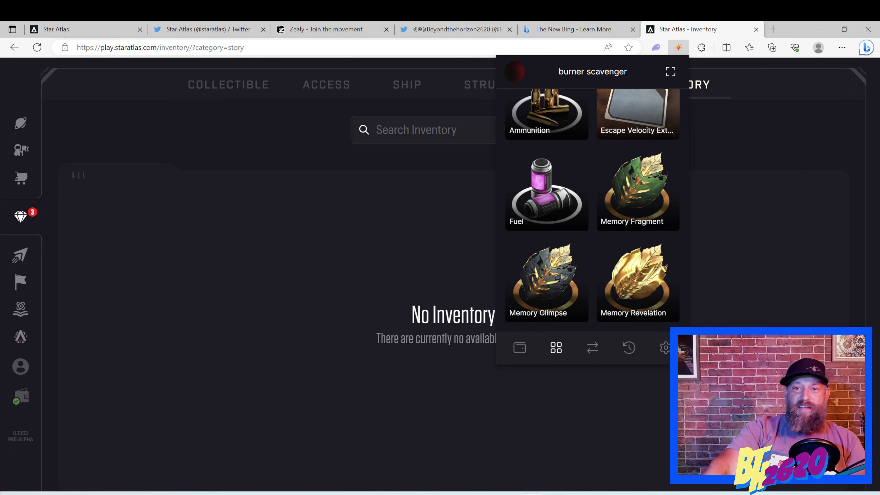
pyautogui.press('Escape')
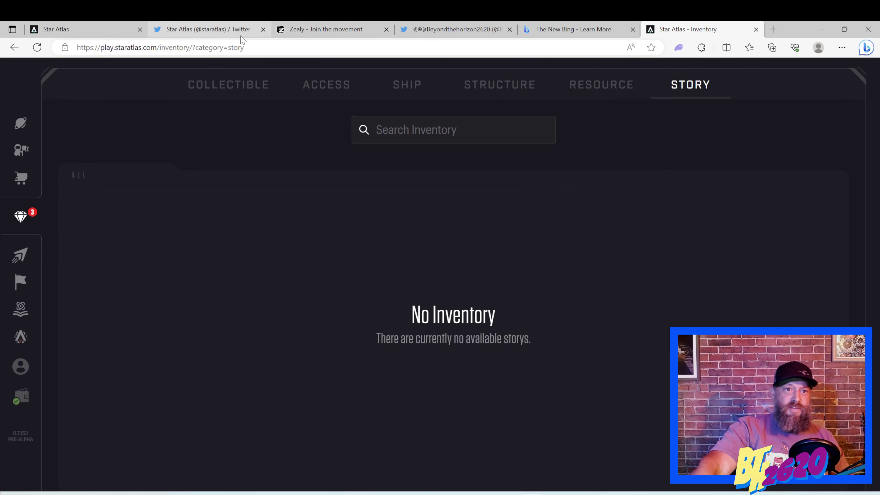
# Scroll the Zealy questboard and collapse then re-expand the Quests sidebar section.
pyautogui.click(311, 26)
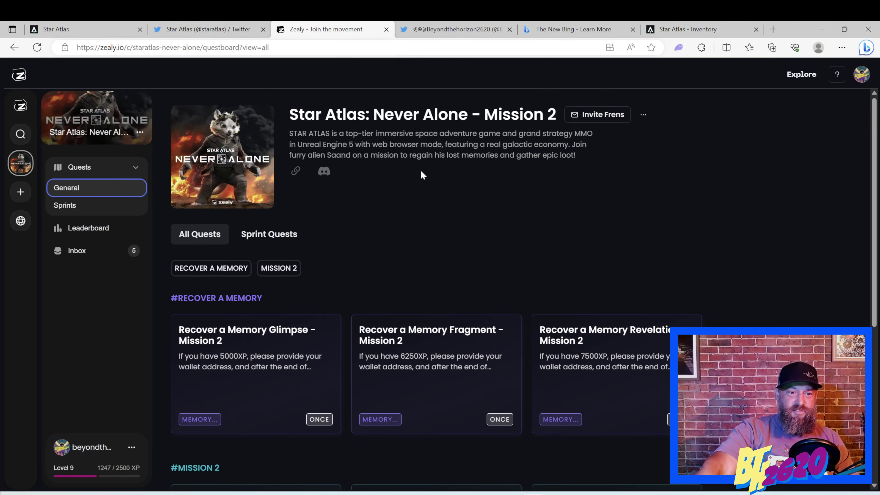
pyautogui.scroll(-3, 421, 174)
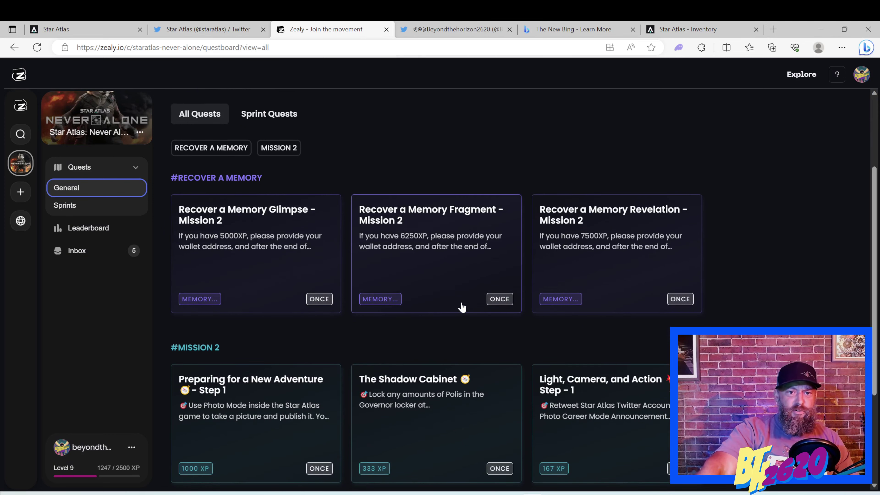
pyautogui.scroll(-3, 492, 310)
pyautogui.scroll(6, 520, 300)
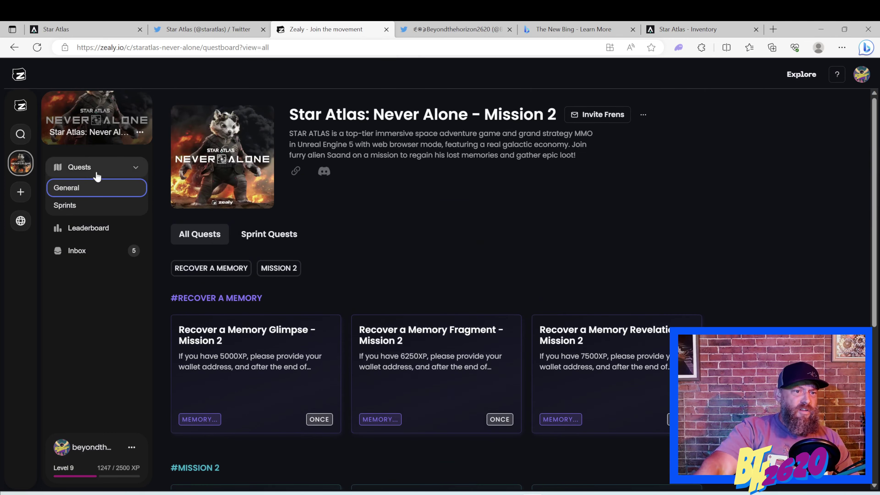
pyautogui.click(98, 168)
pyautogui.click(104, 168)
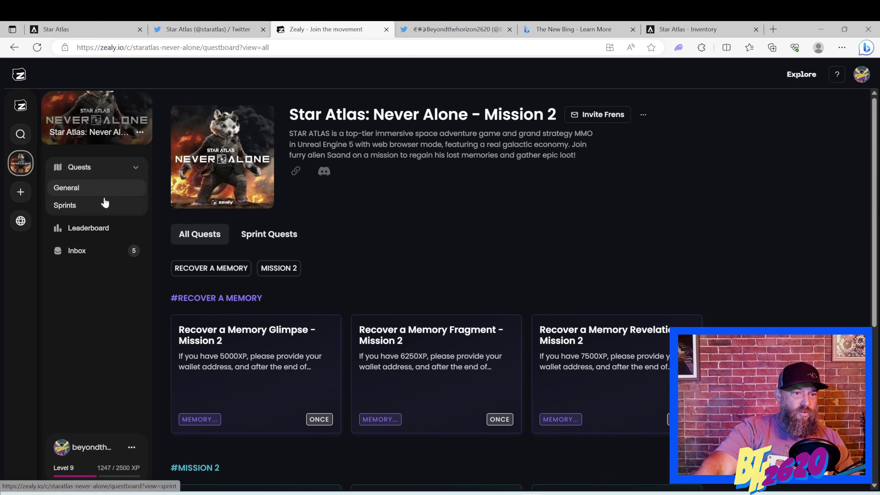
# Open the Inbox and scroll through notifications of quests reviewed as Success.
pyautogui.click(102, 255)
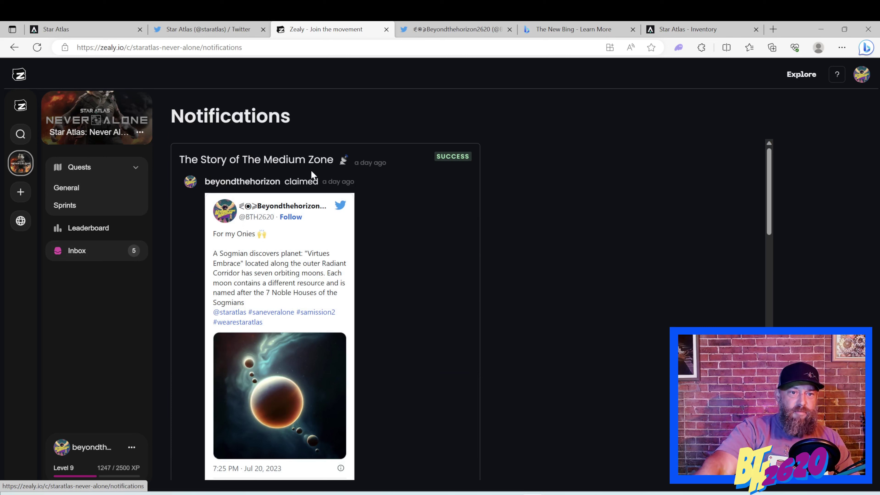
pyautogui.scroll(-1, 348, 381)
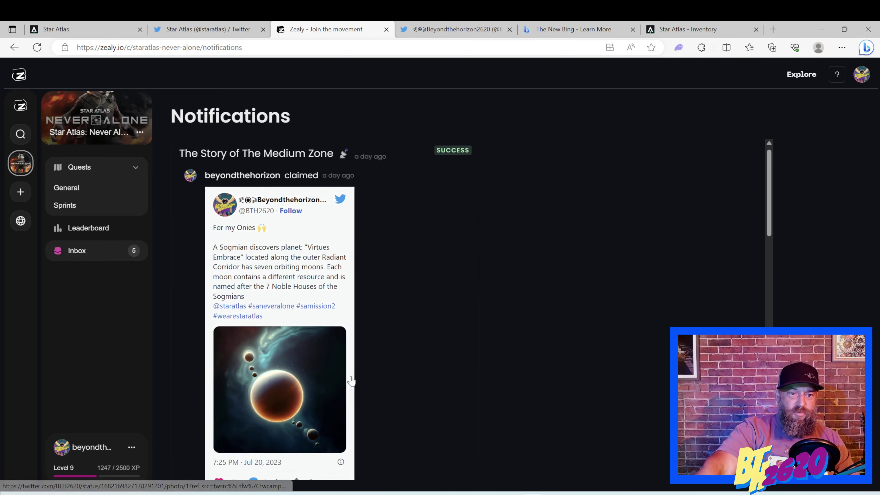
pyautogui.scroll(-3, 351, 380)
pyautogui.scroll(3, 333, 285)
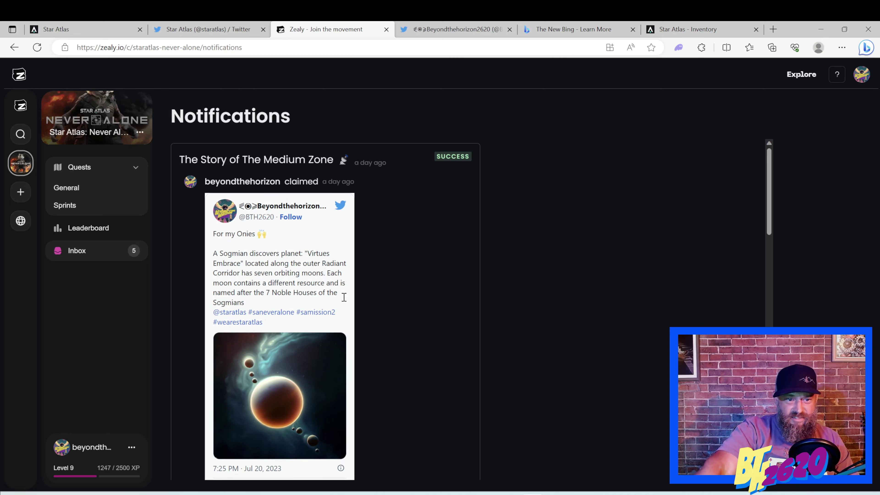
pyautogui.scroll(-8, 344, 297)
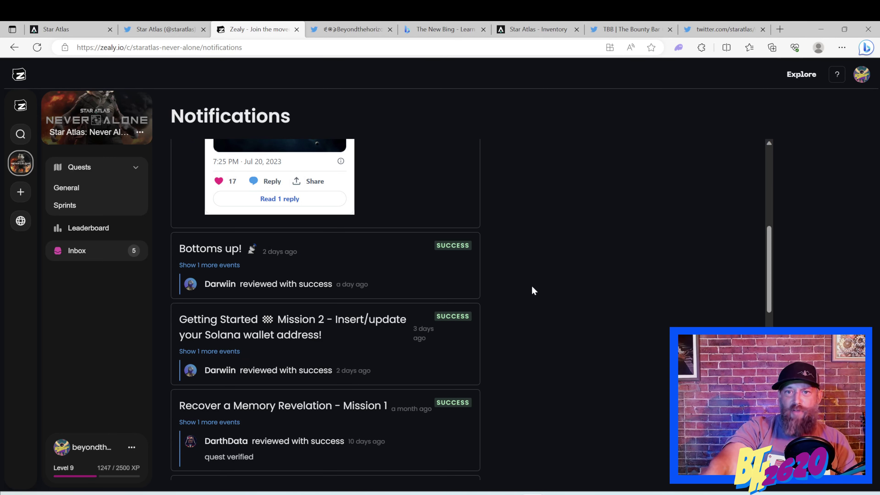
# Scroll The Bounty Bar's timeline through #SANeverAlone drink retweets like Volcanic Scotch Flight and Night Methane.
pyautogui.click(653, 25)
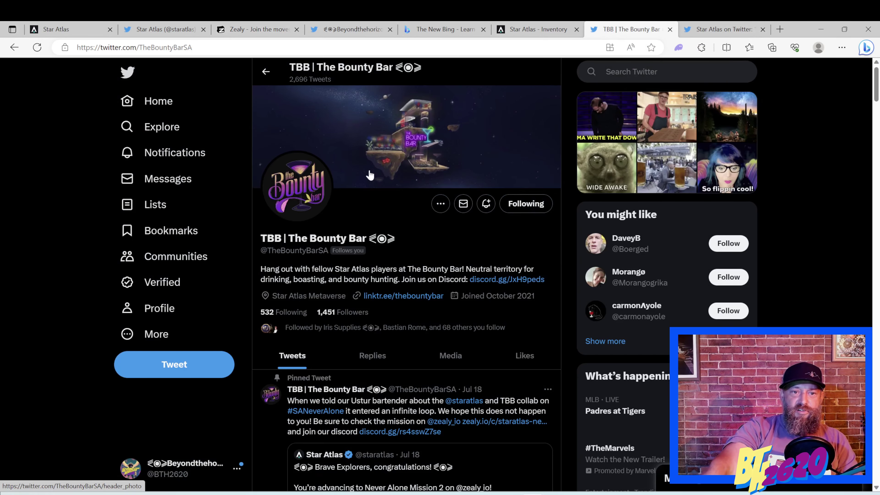
pyautogui.scroll(-2, 379, 210)
pyautogui.scroll(2, 379, 210)
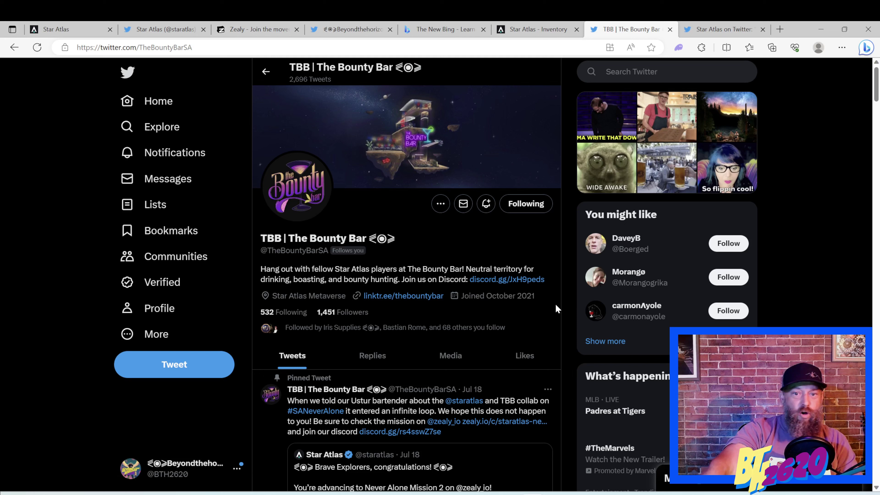
pyautogui.scroll(-2, 540, 308)
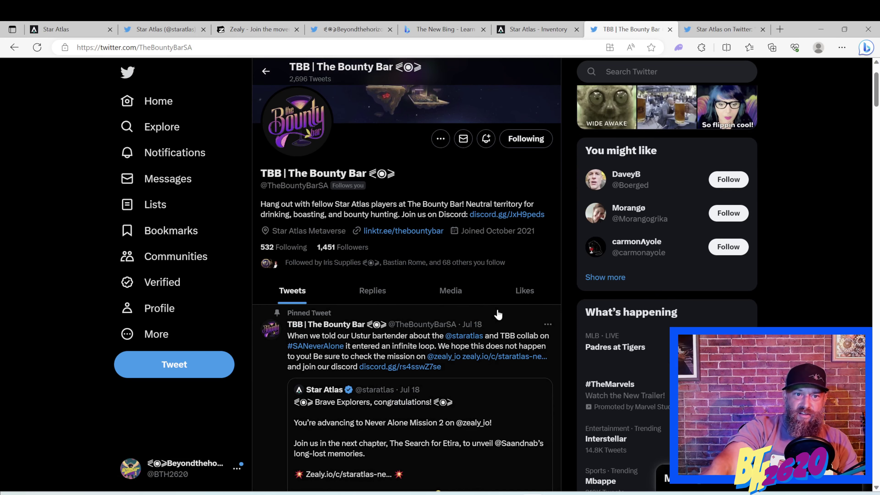
pyautogui.scroll(-4, 468, 301)
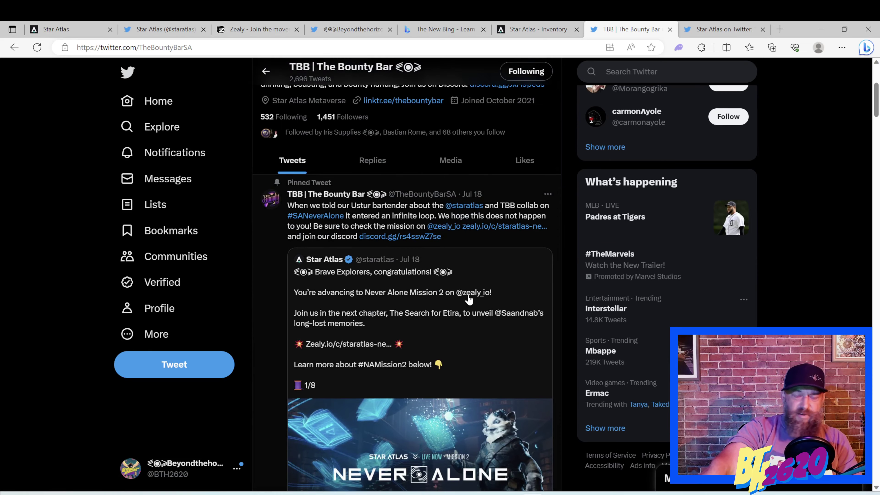
pyautogui.scroll(-20, 468, 300)
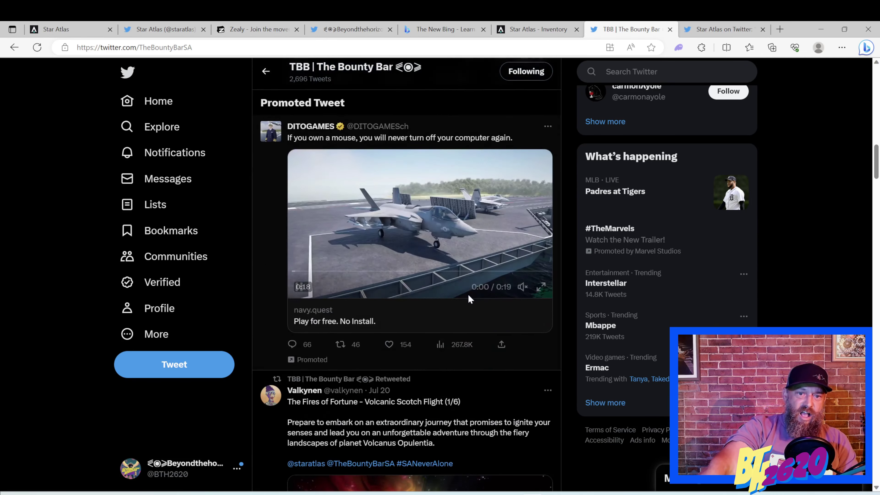
pyautogui.scroll(20, 450, 288)
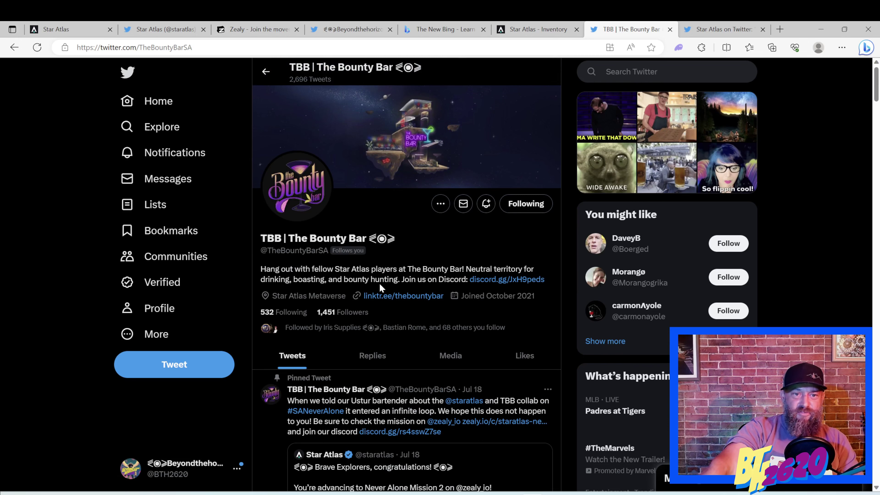
pyautogui.scroll(-20, 379, 285)
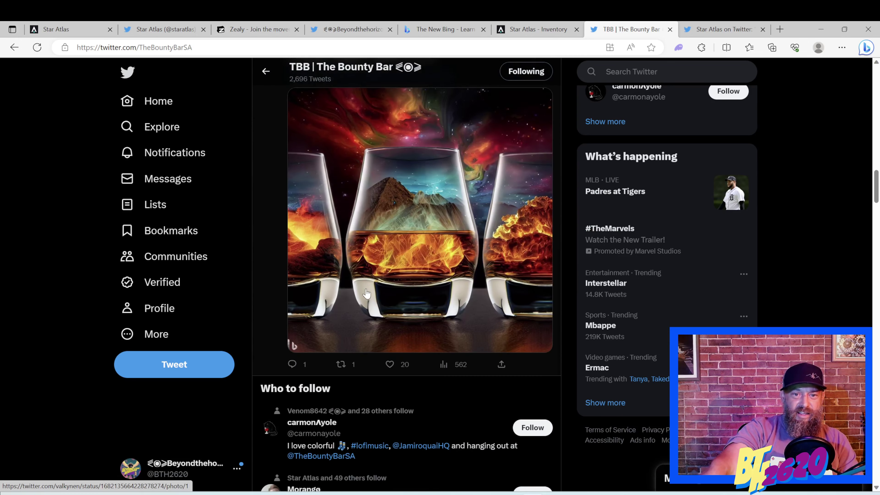
pyautogui.scroll(5, 366, 293)
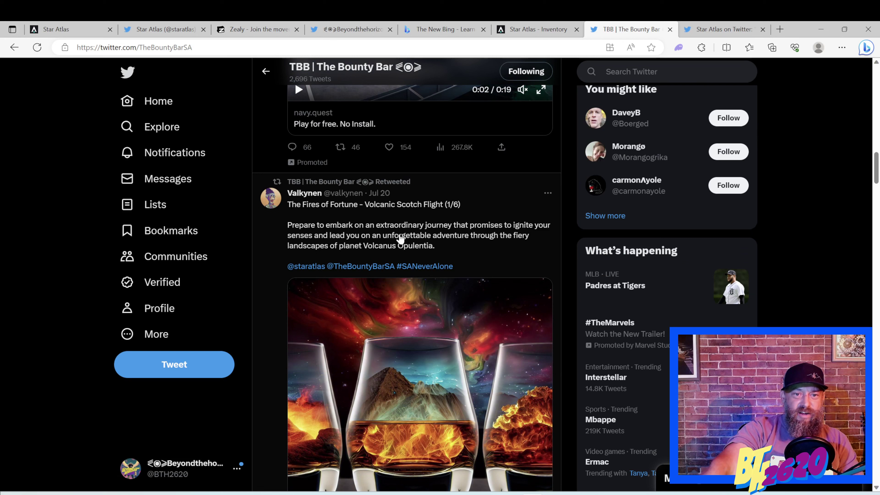
pyautogui.scroll(-3, 480, 268)
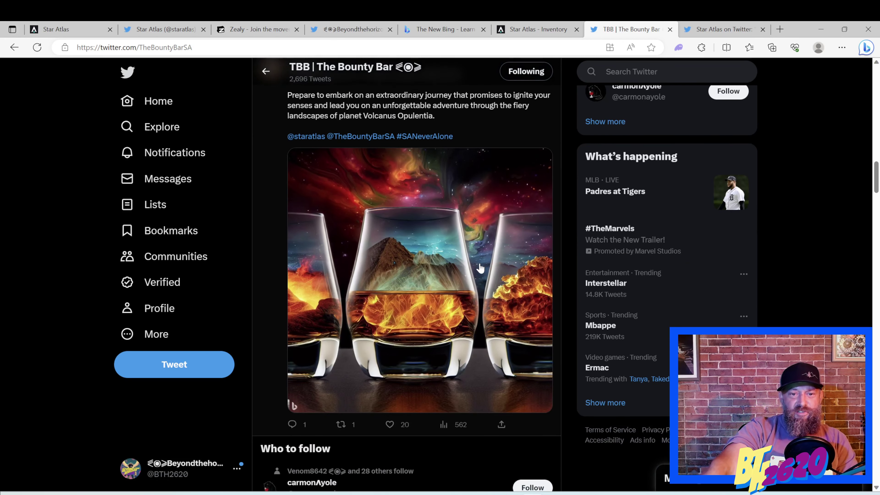
pyautogui.scroll(3, 480, 268)
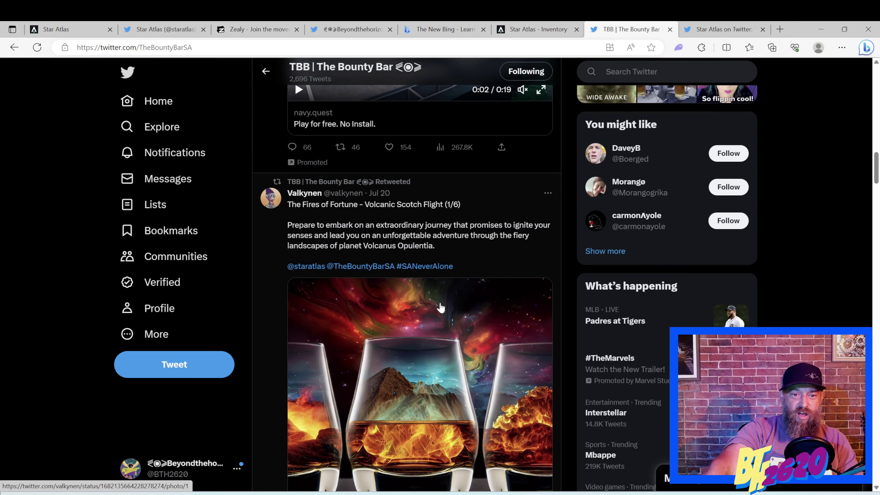
pyautogui.scroll(-3, 505, 312)
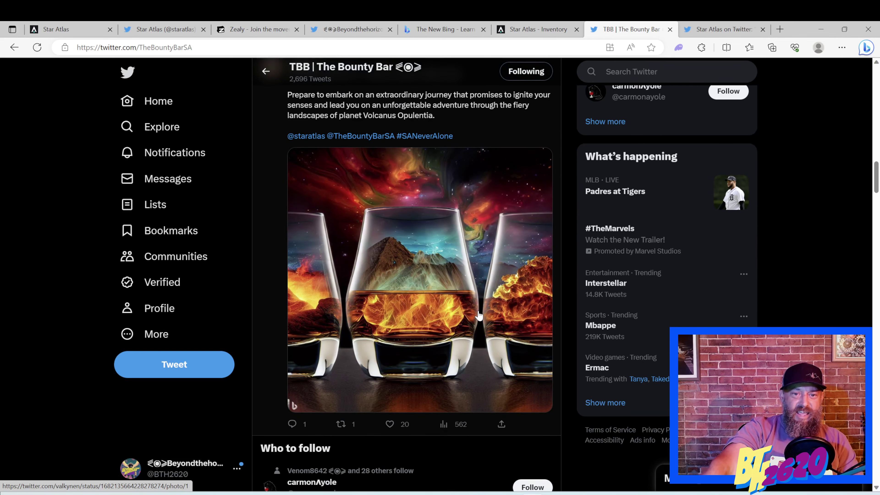
pyautogui.scroll(-2, 479, 315)
pyautogui.scroll(2, 479, 315)
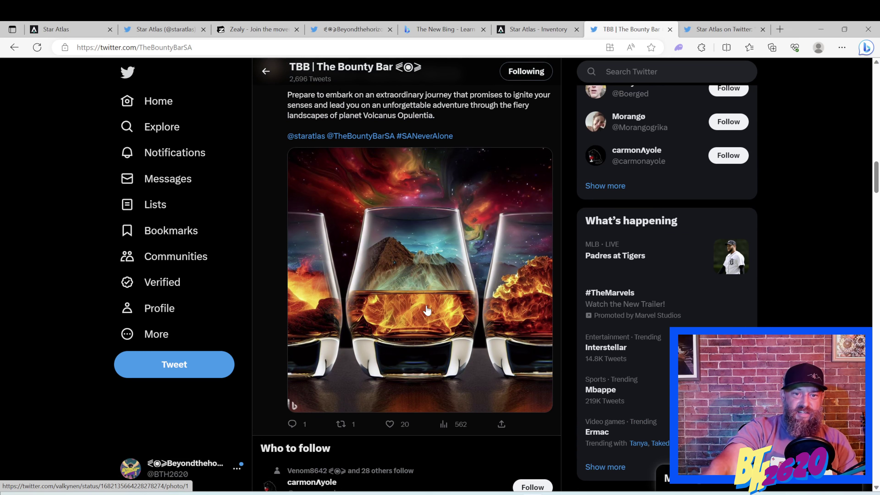
pyautogui.scroll(-20, 429, 310)
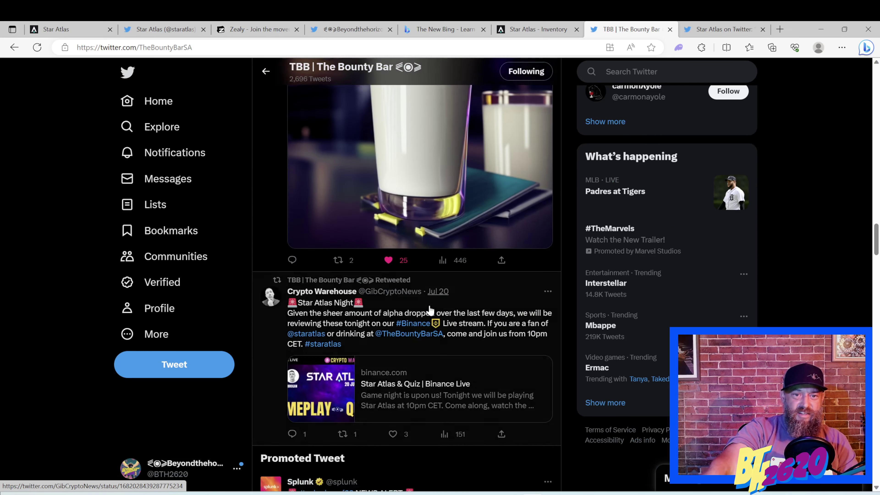
pyautogui.scroll(-20, 429, 310)
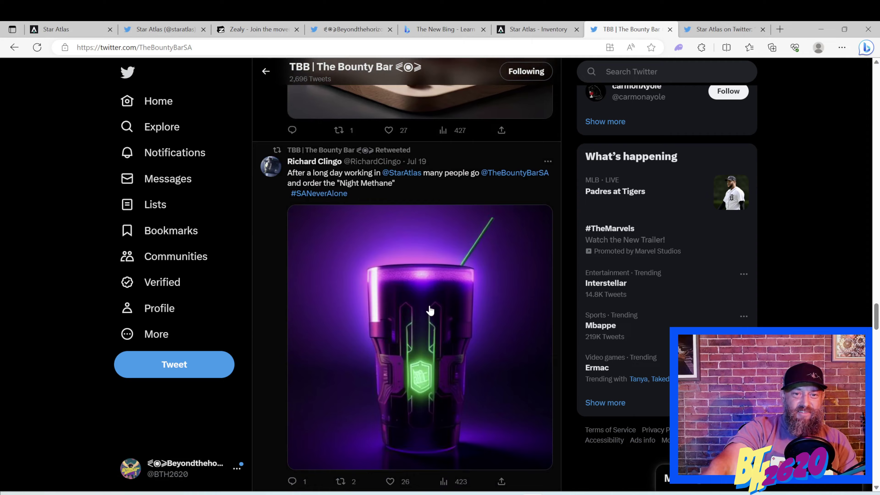
pyautogui.scroll(-10, 429, 310)
pyautogui.click(359, 43)
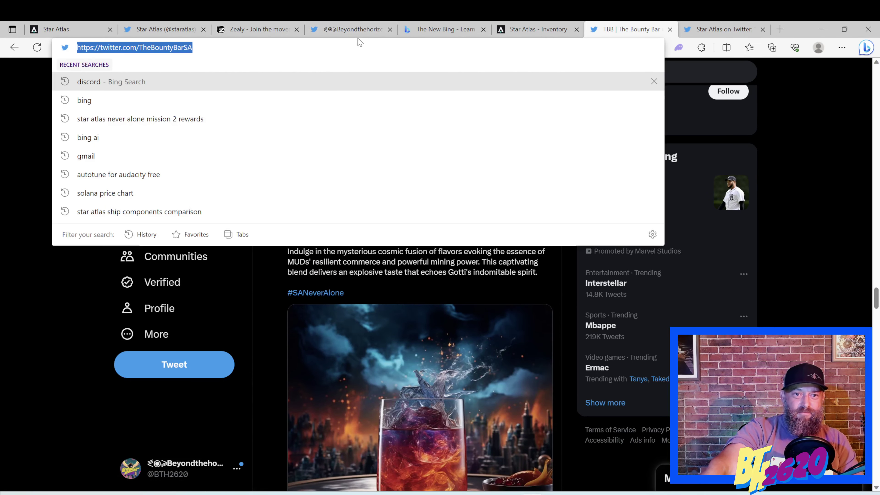
# Go to your own Twitter profile and scroll to the 'The Data Wipe' drink tweet.
pyautogui.click(360, 31)
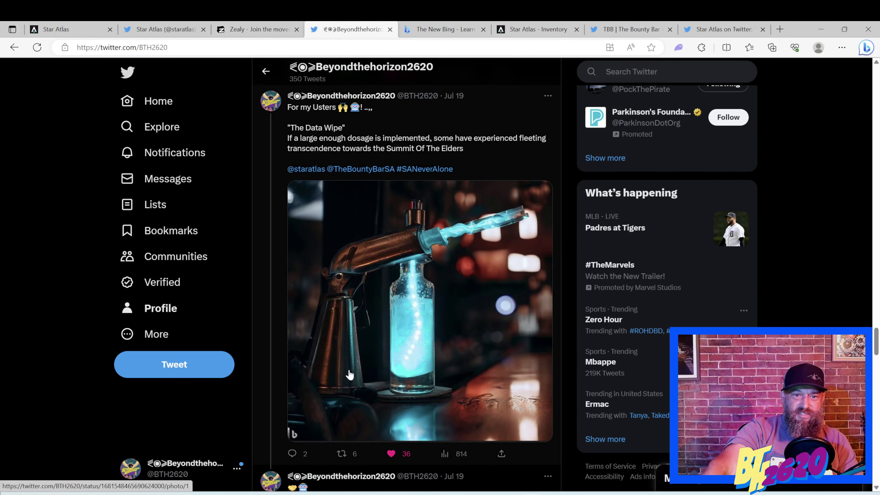
pyautogui.scroll(-6, 597, 415)
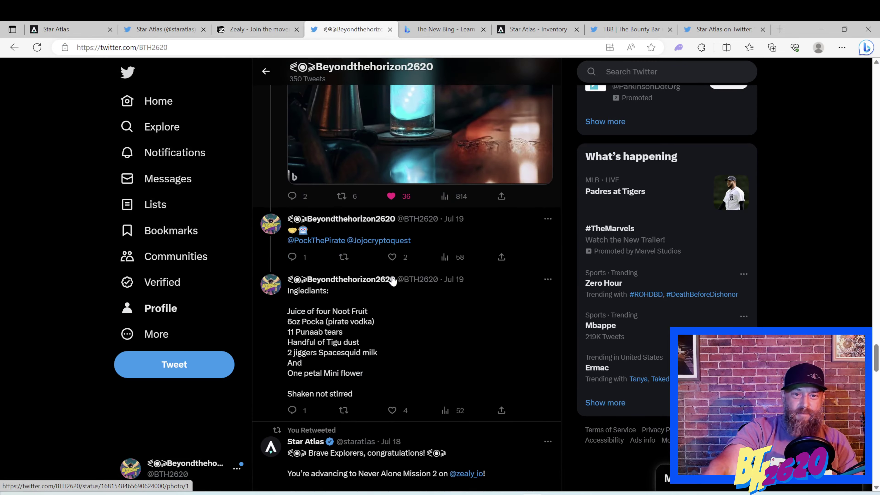
pyautogui.scroll(6, 428, 347)
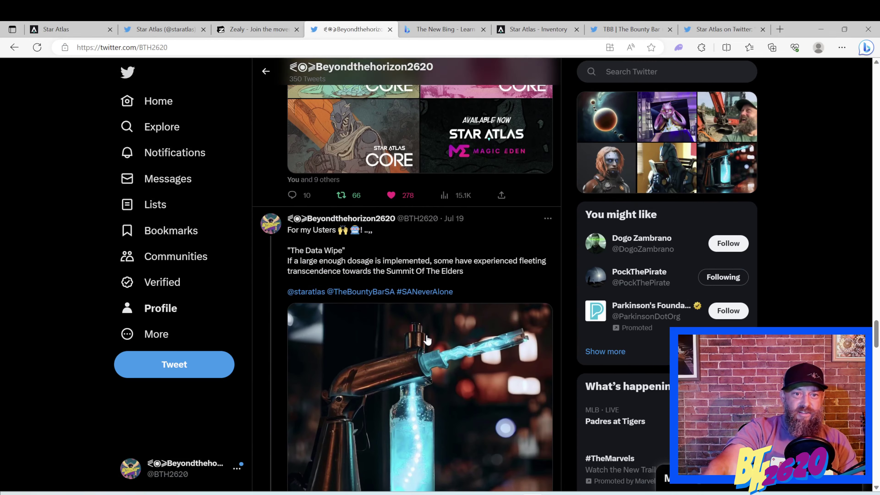
pyautogui.scroll(3, 429, 347)
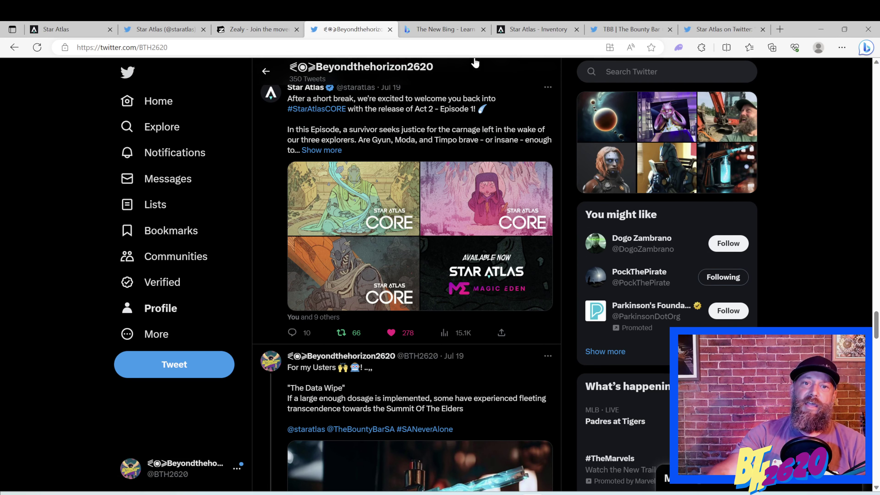
# Open the first lava-planet image from the Bing chat full size and step through three more.
pyautogui.click(456, 30)
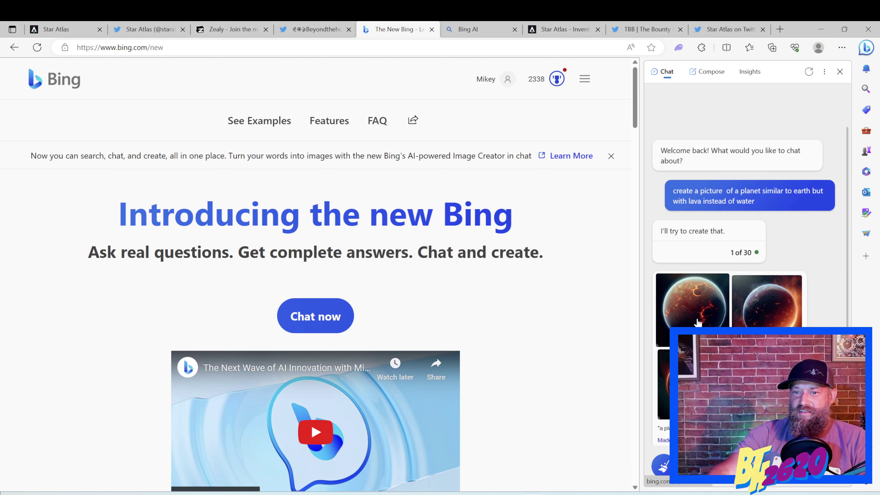
pyautogui.click(697, 323)
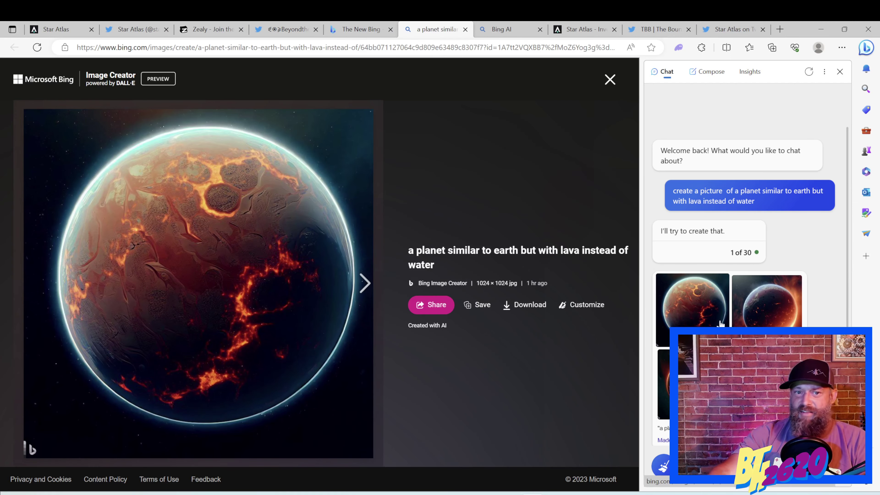
pyautogui.click(360, 283)
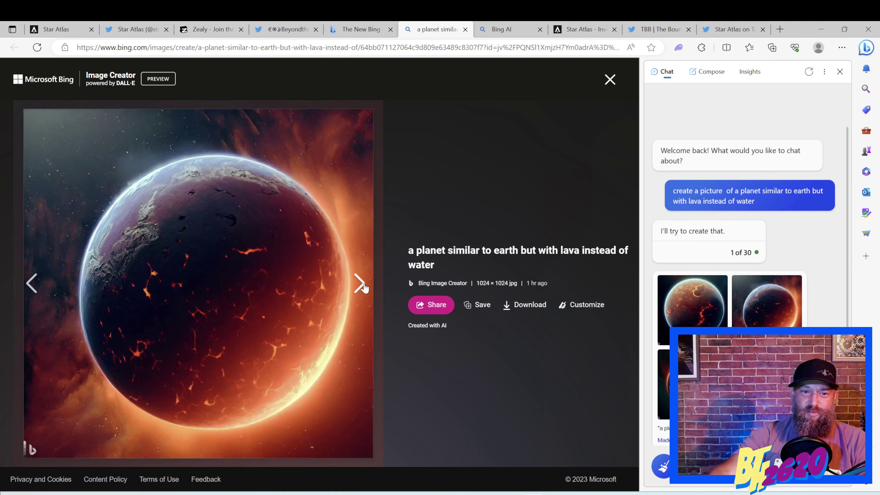
pyautogui.click(361, 283)
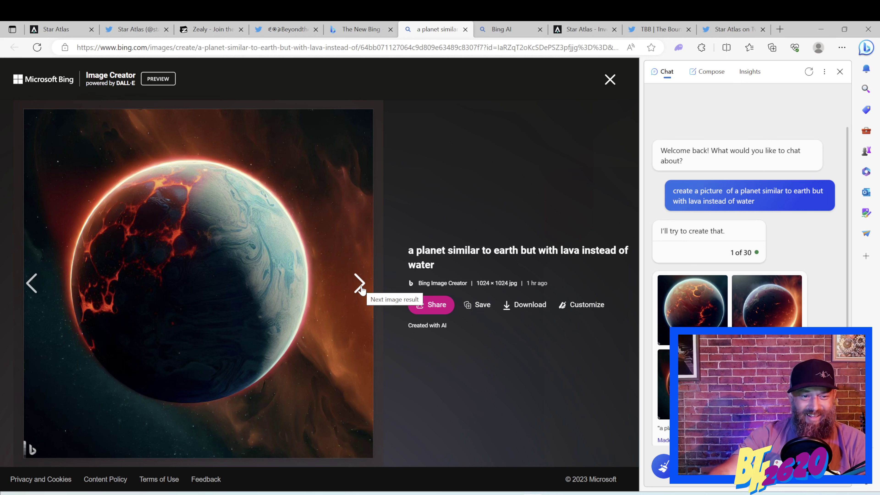
pyautogui.click(359, 283)
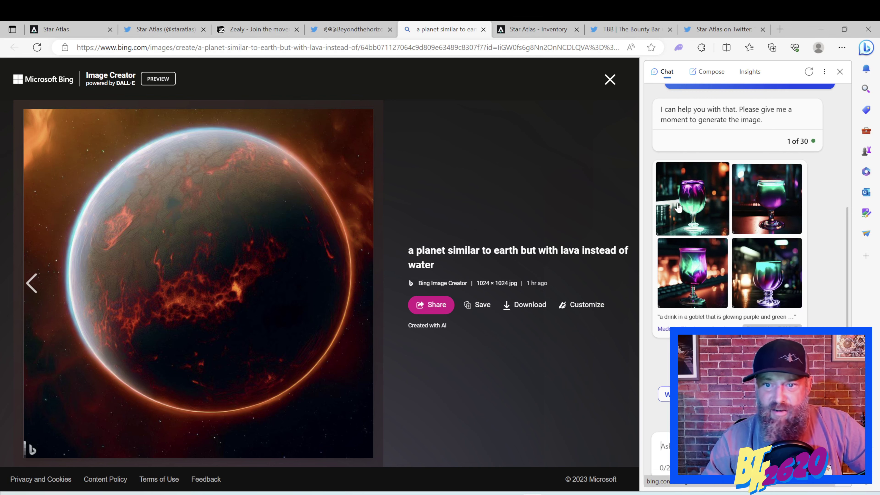
# Browse the purple-and-green goblet drink images full size, then return to the Zealy tab.
pyautogui.click(678, 207)
pyautogui.scroll(2, 728, 225)
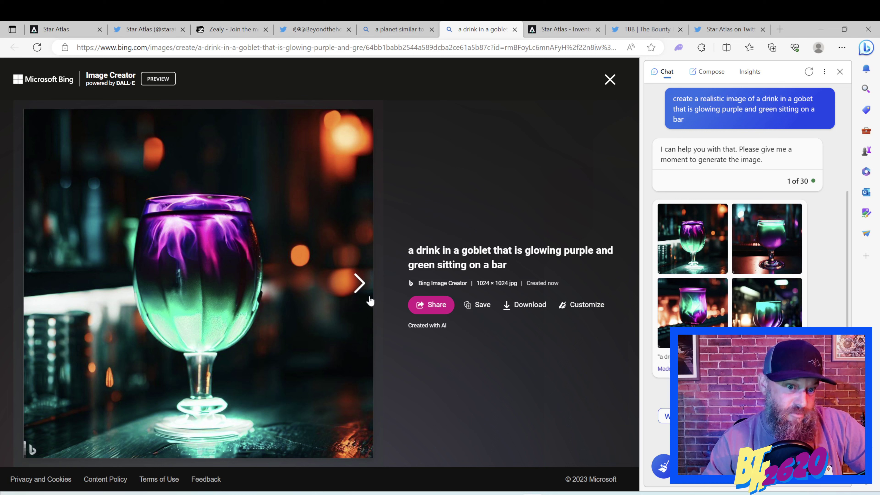
pyautogui.click(359, 282)
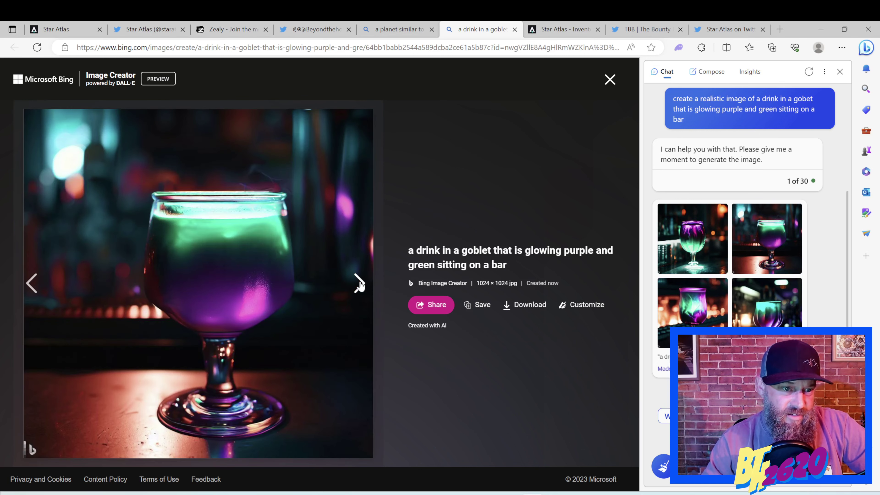
pyautogui.click(358, 283)
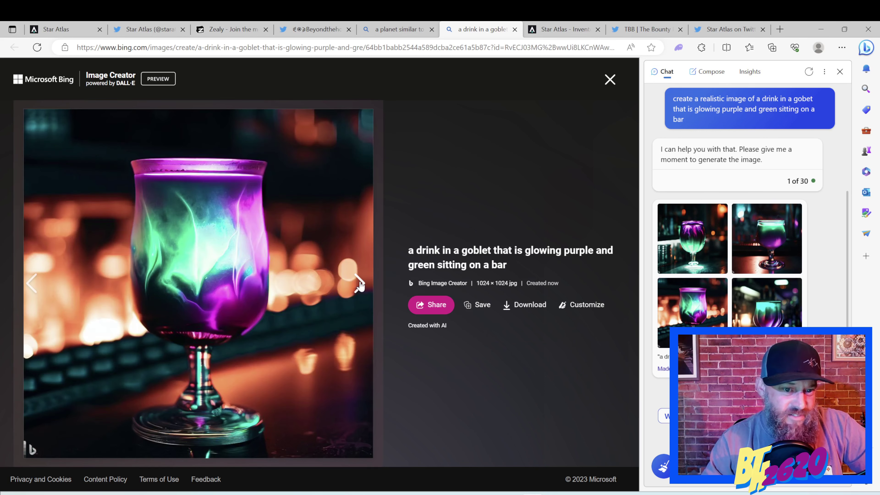
pyautogui.click(358, 283)
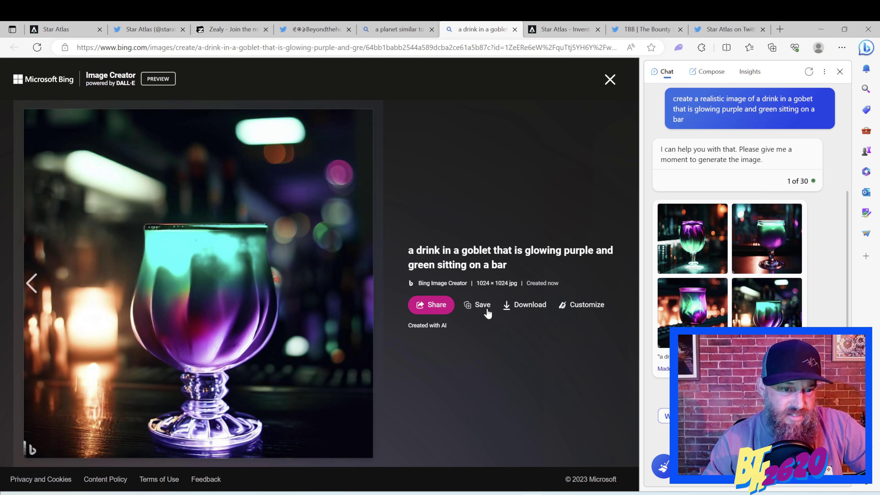
pyautogui.click(38, 279)
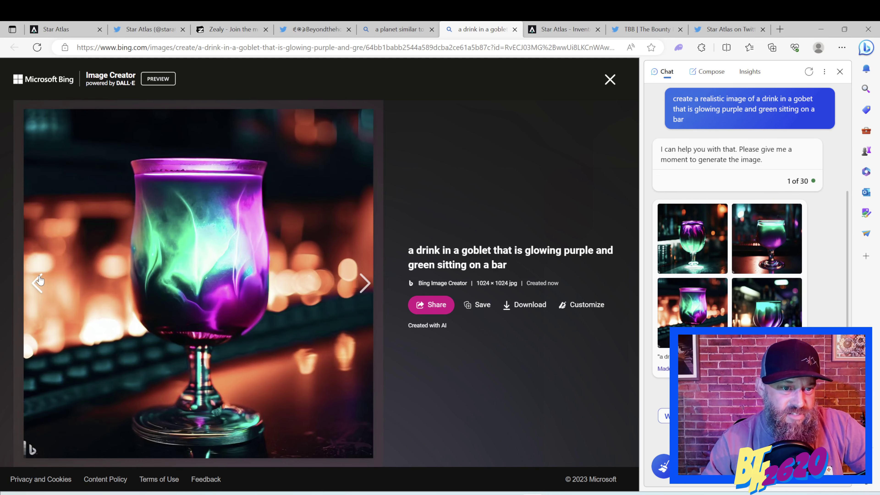
pyautogui.click(38, 280)
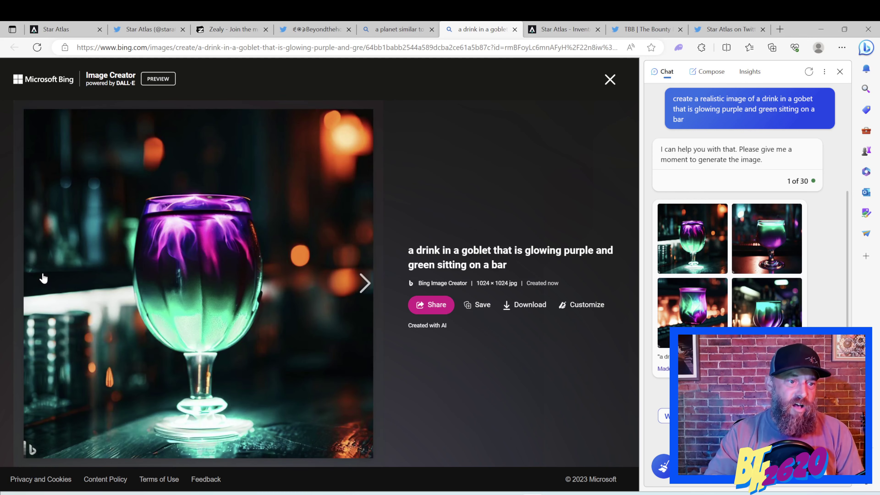
pyautogui.click(245, 33)
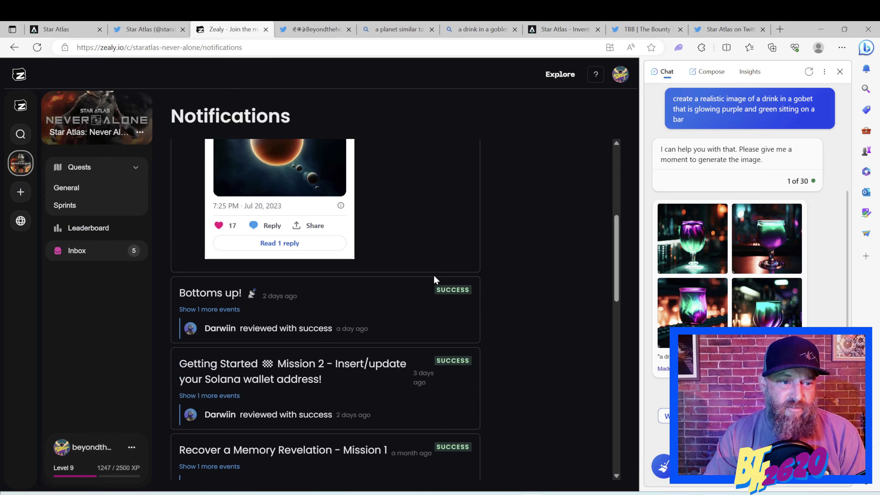
# Open the Sprints quest board and scroll down to the #MISSION 2 quests.
pyautogui.scroll(6, 434, 279)
pyautogui.click(76, 205)
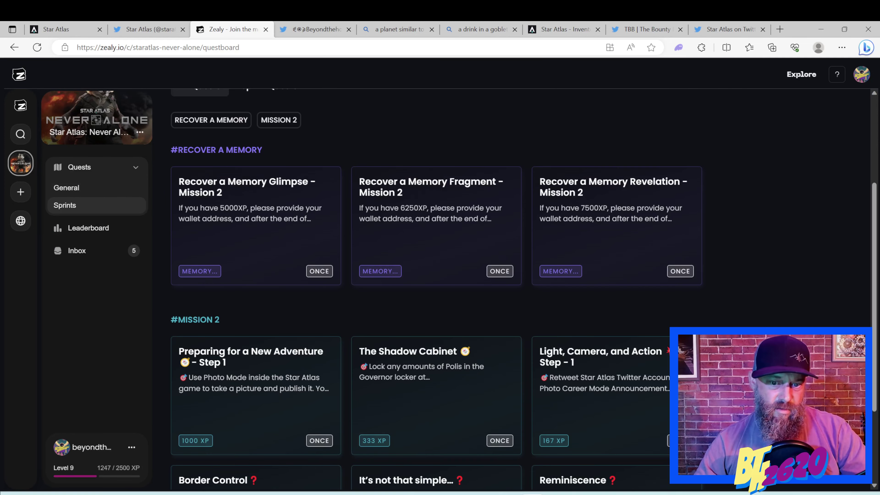
pyautogui.scroll(-3, 434, 279)
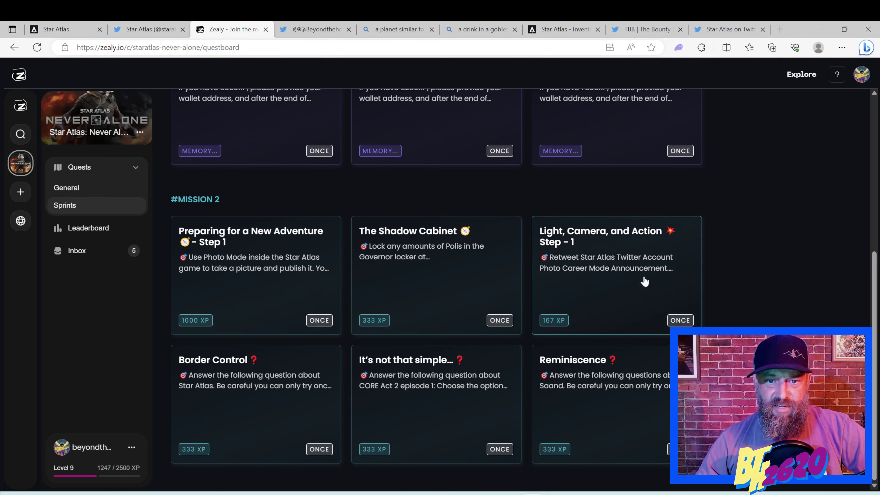
# Open the Light, Camera, and Action Step - 1 quest and claim its 167 XP reward.
pyautogui.click(582, 249)
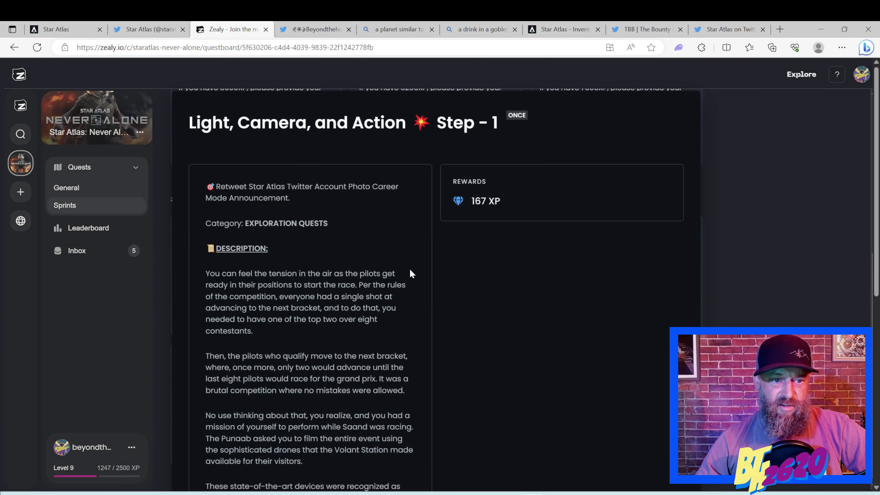
pyautogui.scroll(-15, 411, 273)
pyautogui.scroll(5, 412, 274)
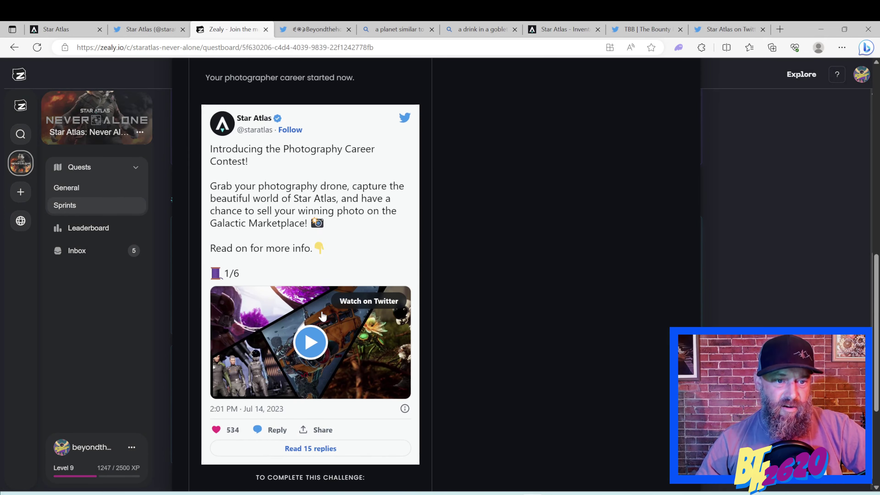
pyautogui.scroll(10, 322, 316)
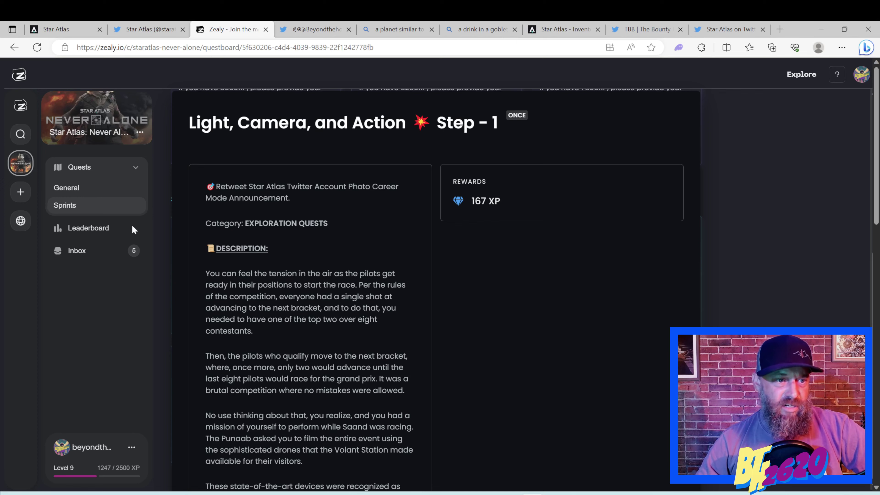
pyautogui.scroll(-8, 309, 243)
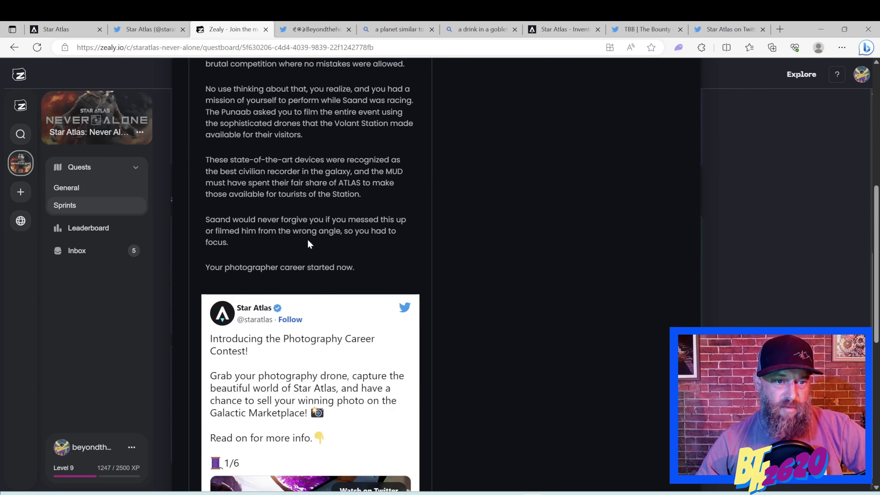
pyautogui.scroll(-8, 309, 244)
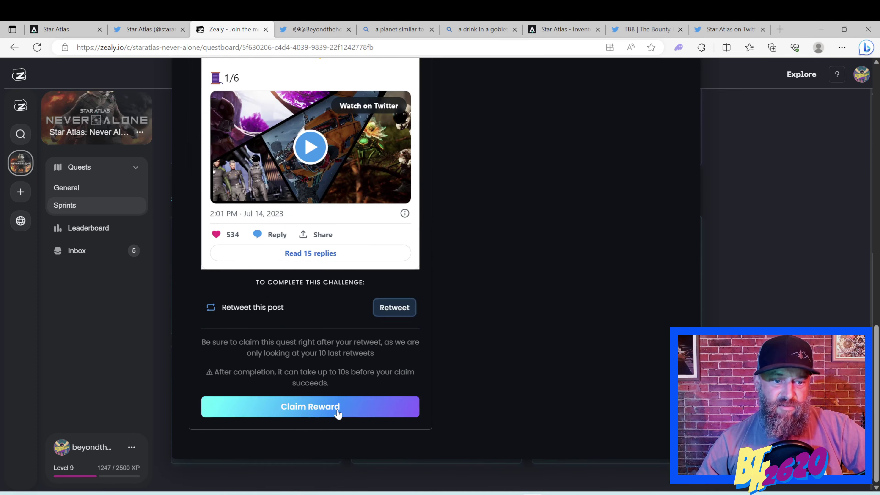
pyautogui.click(338, 413)
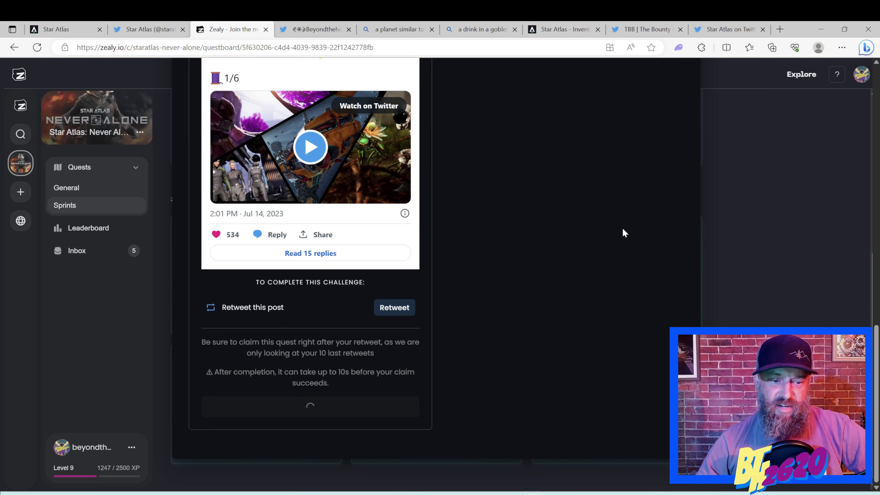
# Retweet the Photography Career Contest post and go back to the Zealy questboard.
pyautogui.click(394, 309)
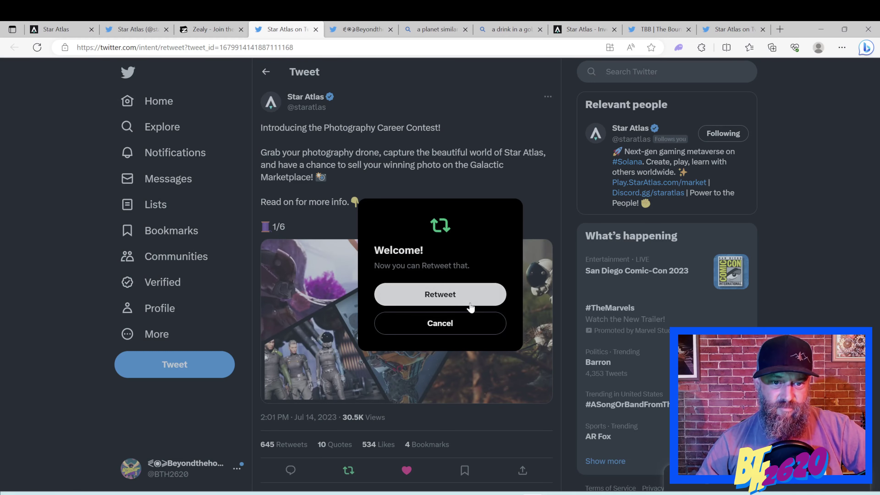
pyautogui.click(470, 308)
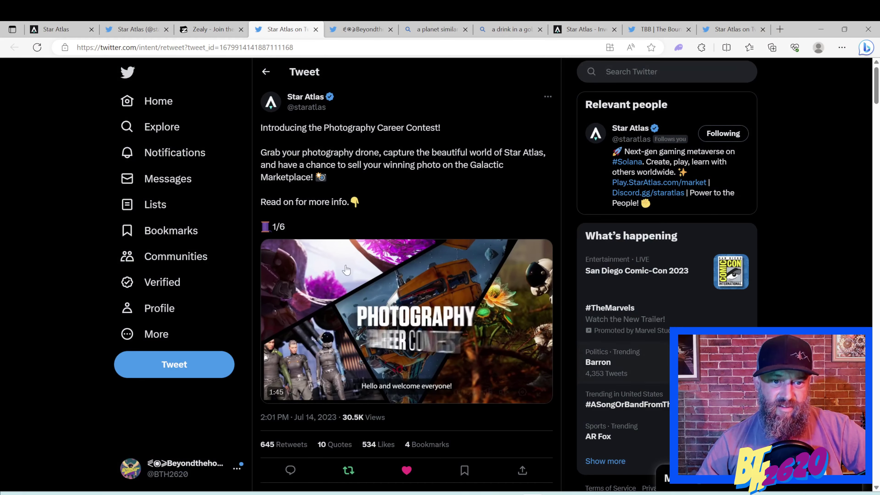
pyautogui.click(655, 30)
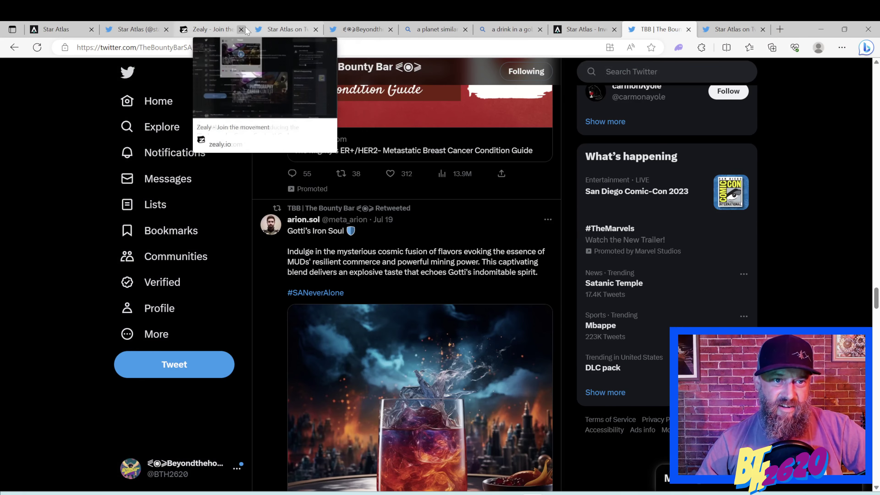
pyautogui.click(218, 30)
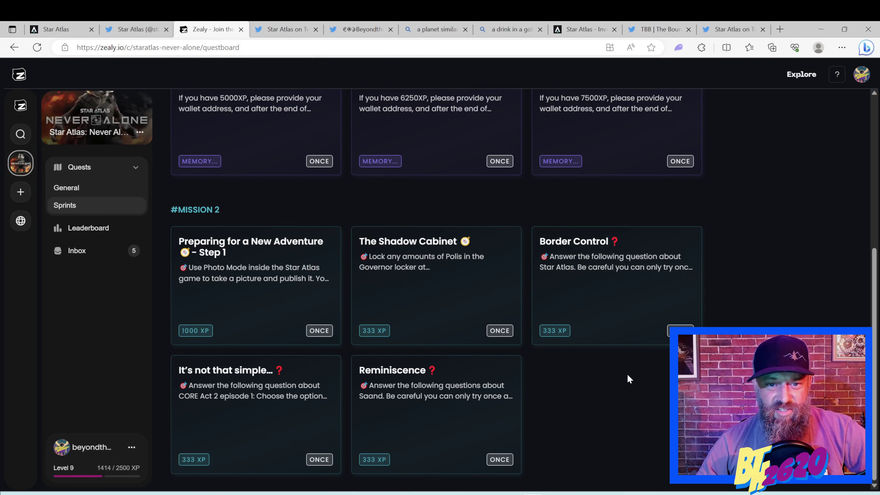
# Open Preparing for a New Adventure – Step 1 and read its Photo Mode task and story.
pyautogui.click(318, 342)
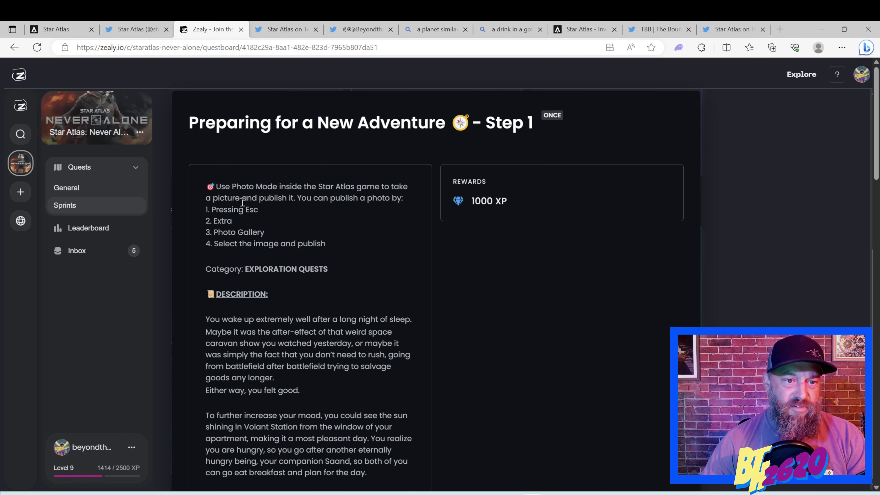
pyautogui.scroll(-2, 276, 216)
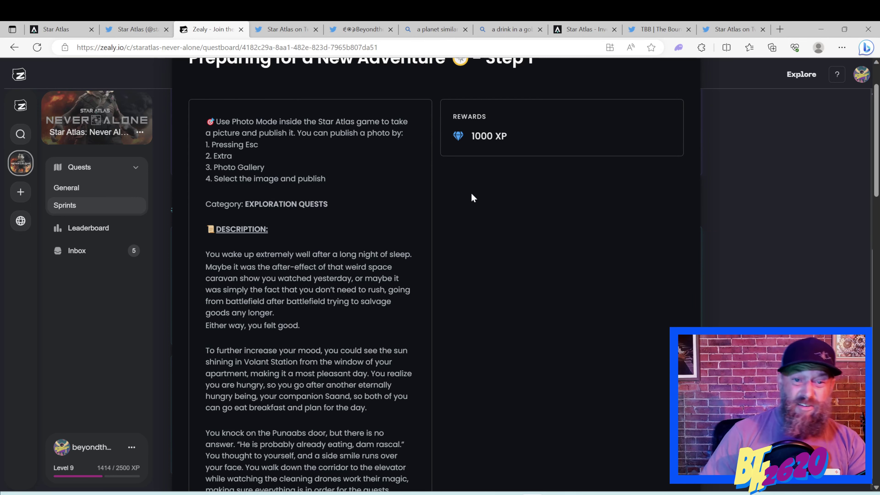
pyautogui.scroll(2, 417, 207)
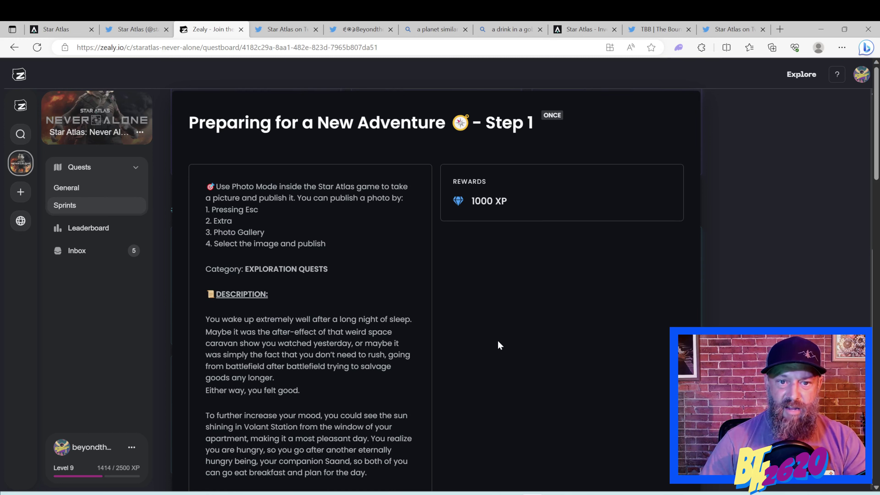
pyautogui.scroll(-3, 352, 307)
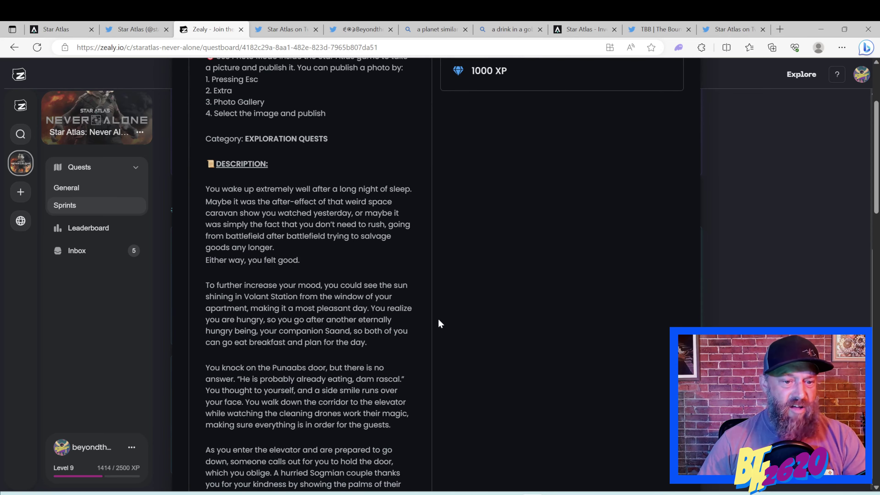
pyautogui.scroll(-10, 374, 299)
pyautogui.scroll(-14, 374, 298)
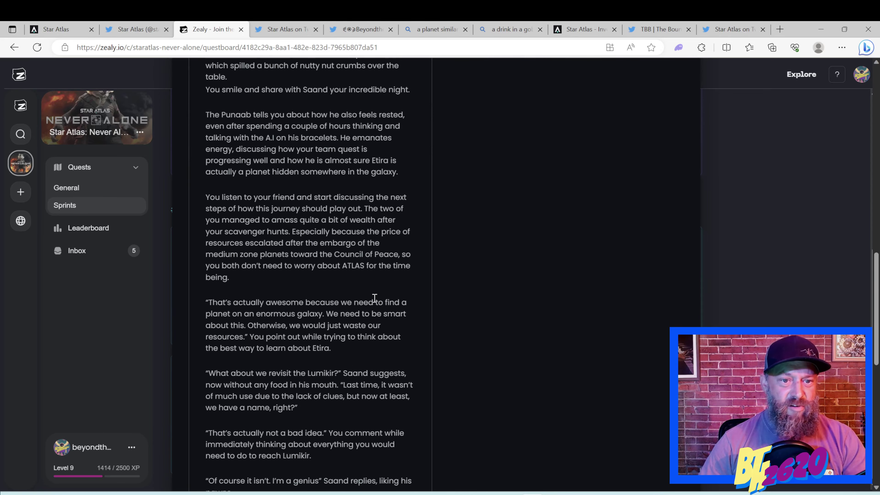
pyautogui.scroll(20, 503, 289)
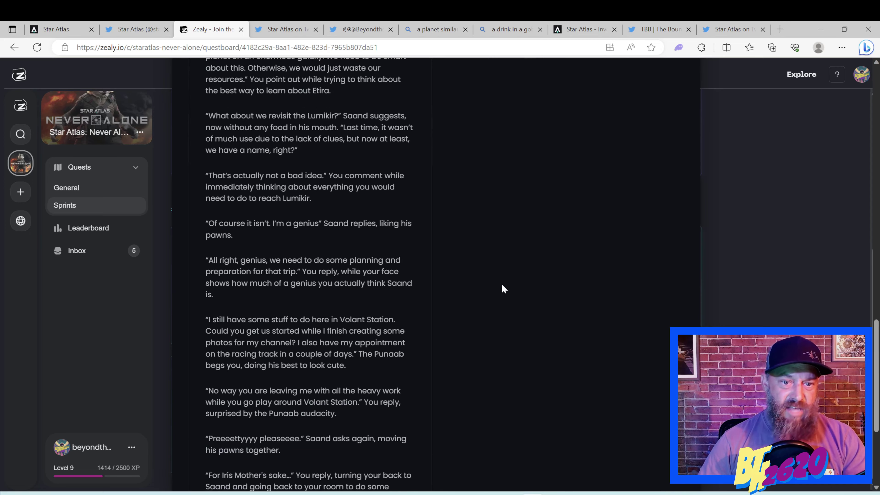
pyautogui.scroll(2, 401, 281)
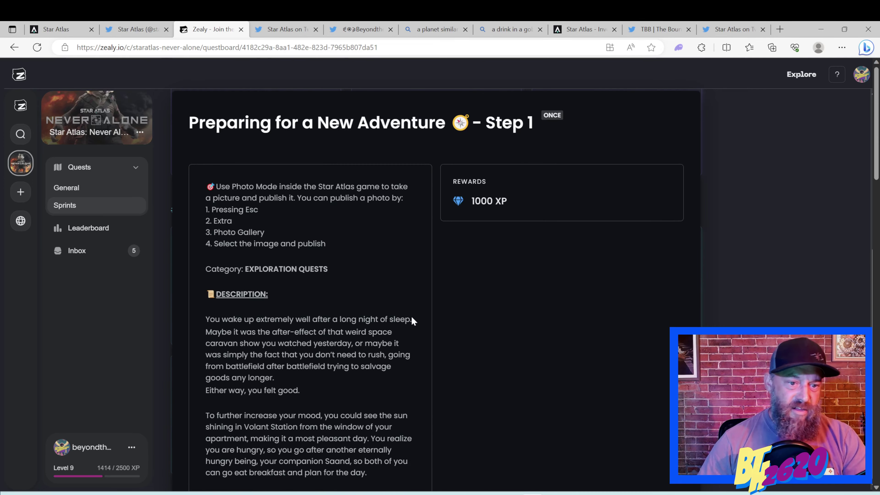
pyautogui.scroll(-2, 557, 317)
pyautogui.scroll(-8, 554, 316)
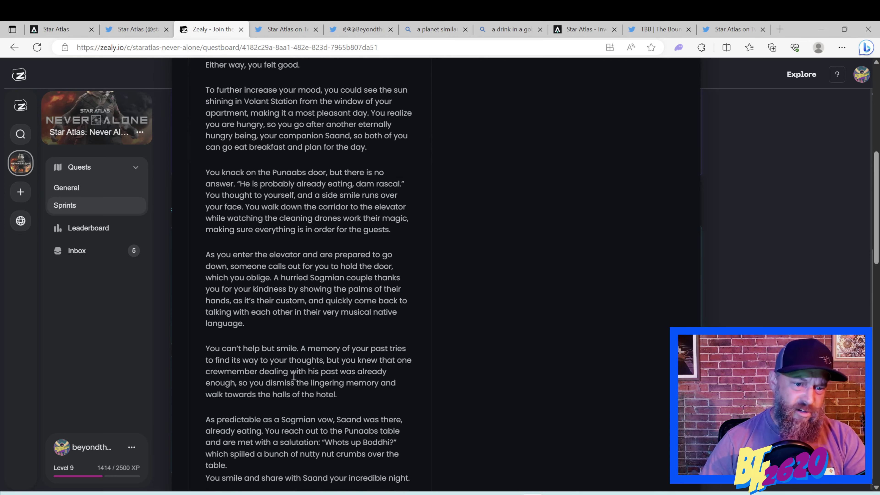
pyautogui.scroll(-10, 560, 381)
pyautogui.scroll(-6, 561, 381)
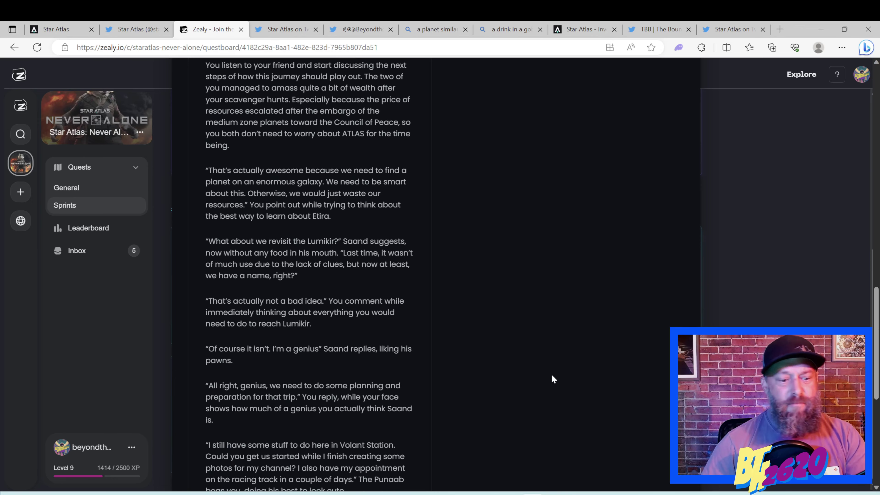
pyautogui.scroll(-10, 473, 344)
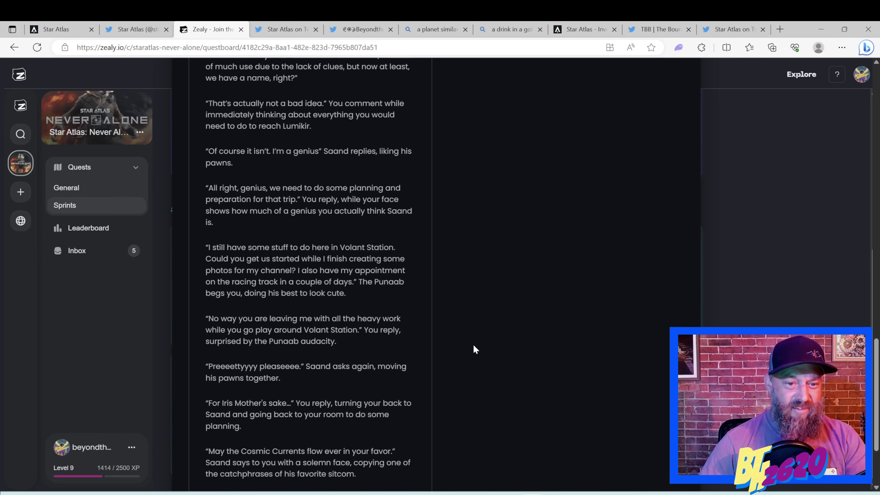
pyautogui.scroll(20, 473, 345)
pyautogui.scroll(13, 450, 332)
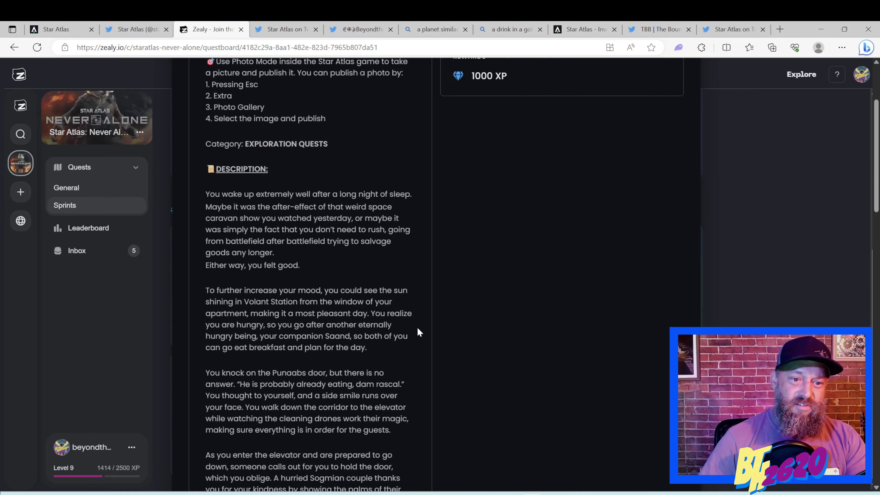
pyautogui.scroll(-11, 326, 284)
pyautogui.scroll(-20, 318, 289)
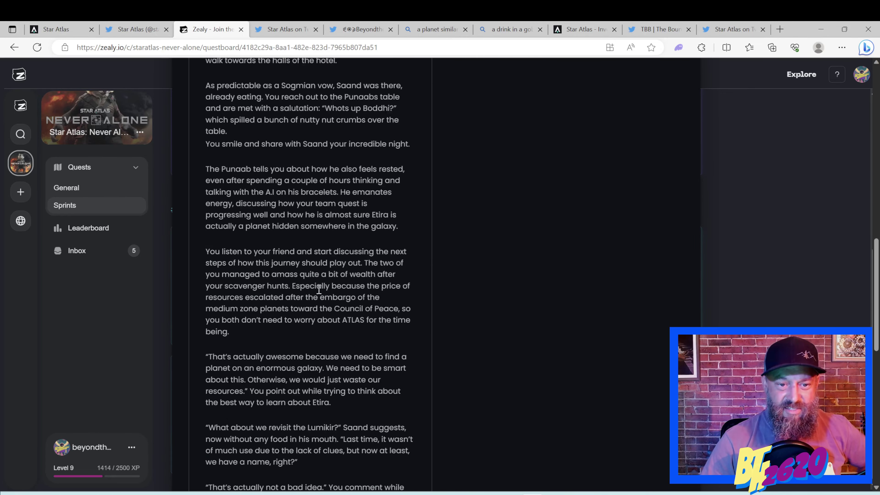
pyautogui.scroll(20, 321, 338)
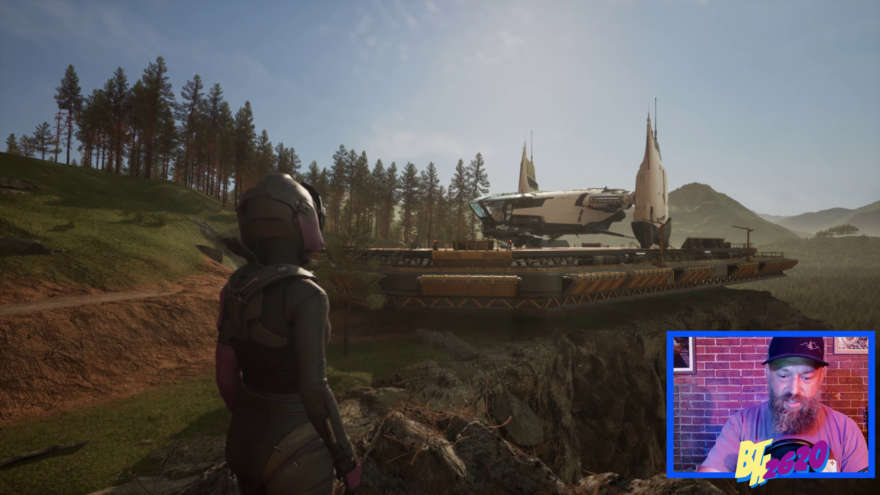
pyautogui.press('p')
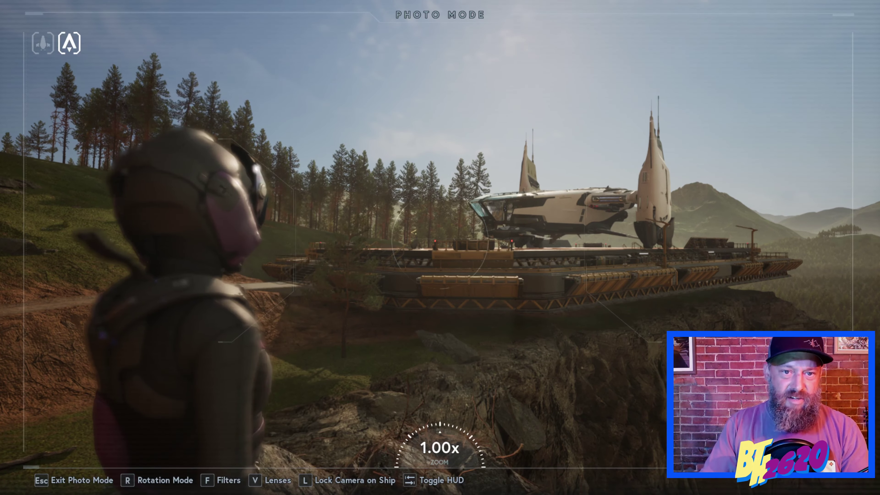
pyautogui.press('s')
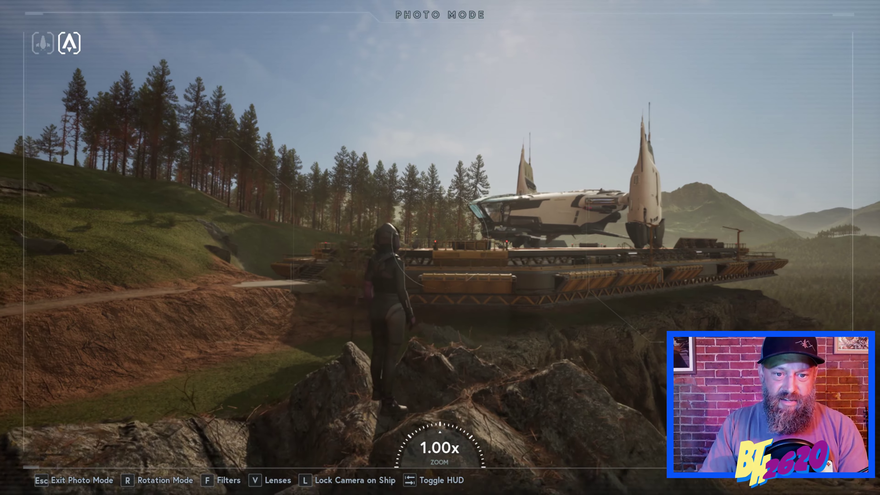
pyautogui.press('s')
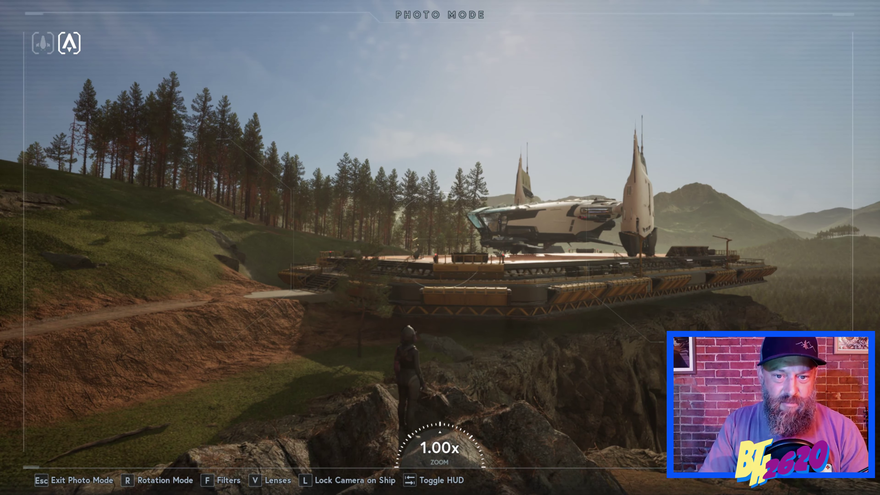
pyautogui.press('Tab')
pyautogui.press('s')
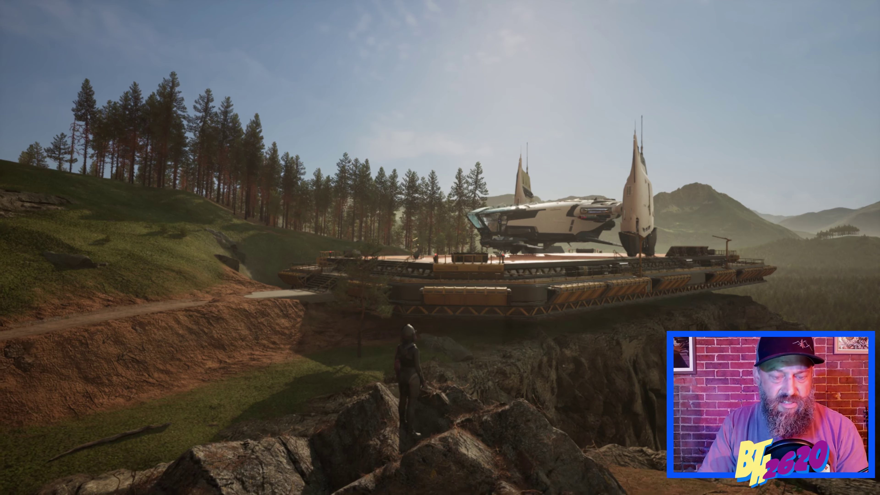
pyautogui.press('s')
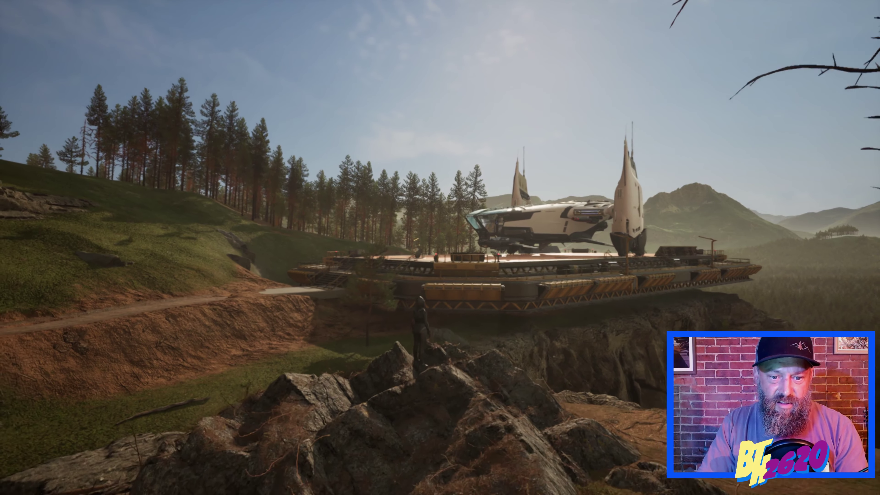
pyautogui.press('d')
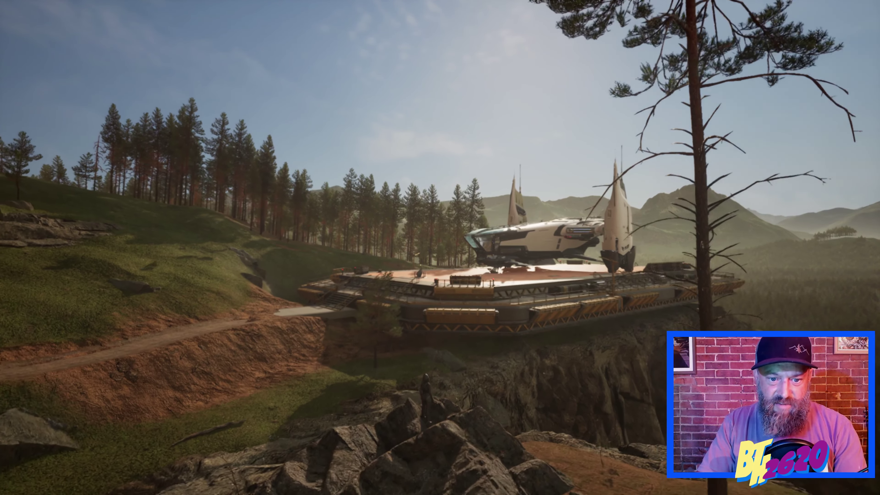
pyautogui.press('a')
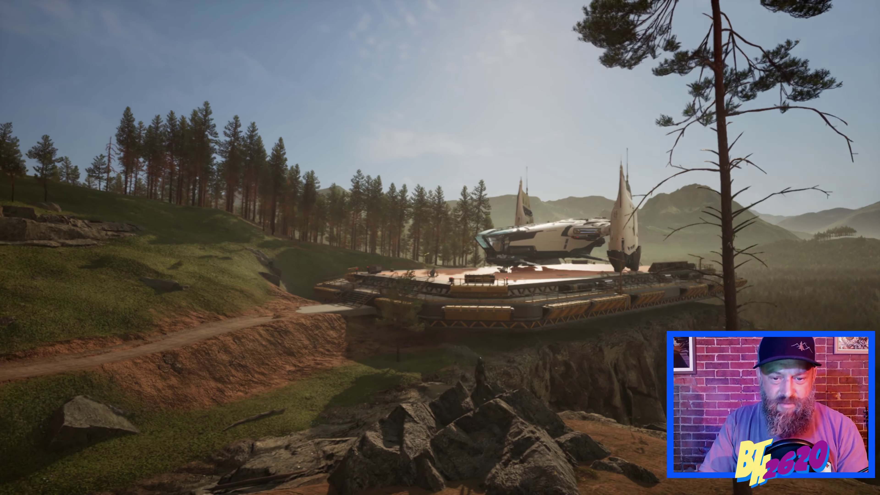
pyautogui.press('d')
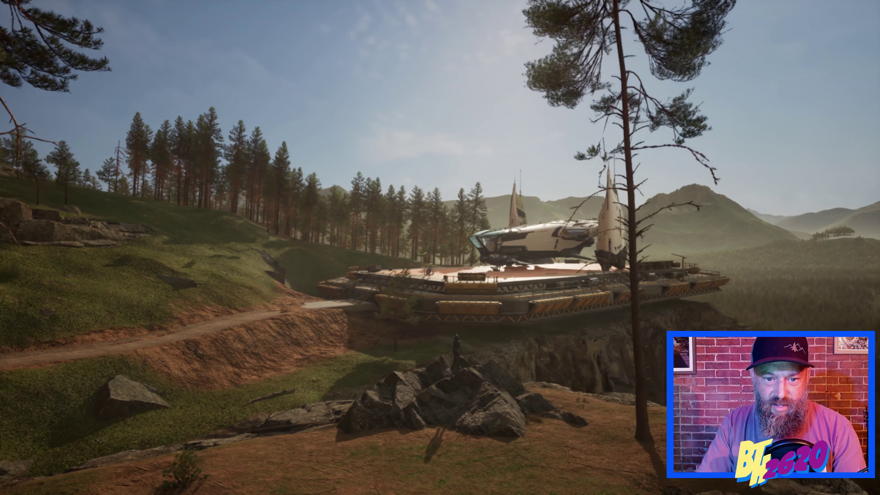
pyautogui.press('a')
pyautogui.press('s')
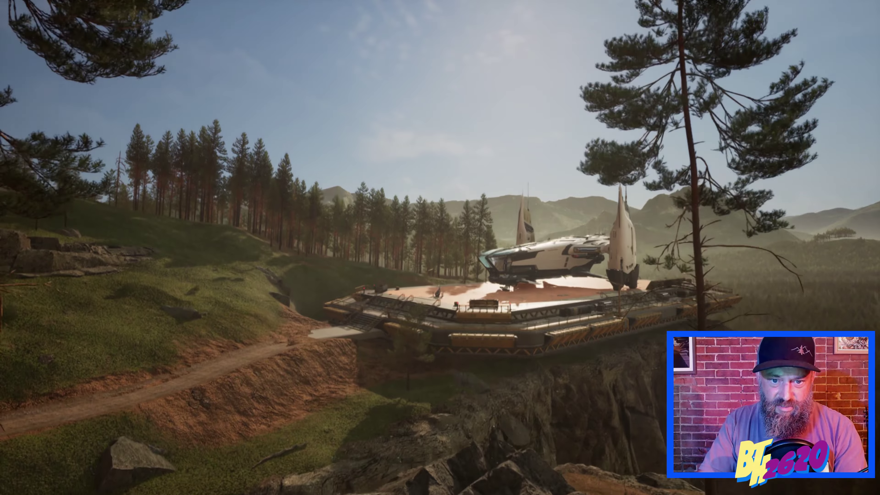
pyautogui.press('s')
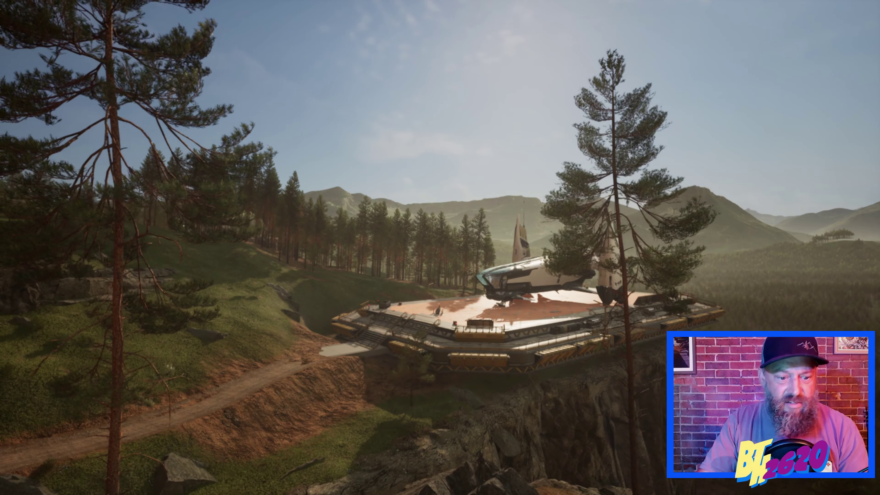
pyautogui.press('e')
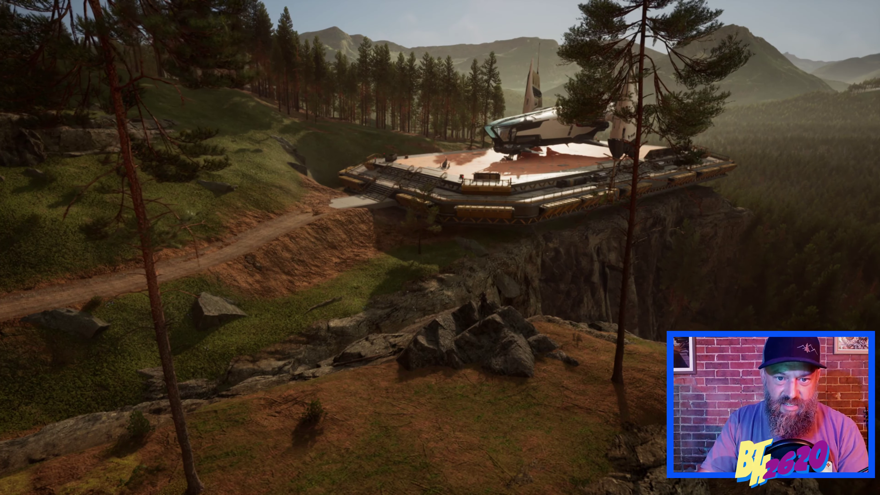
pyautogui.press('w')
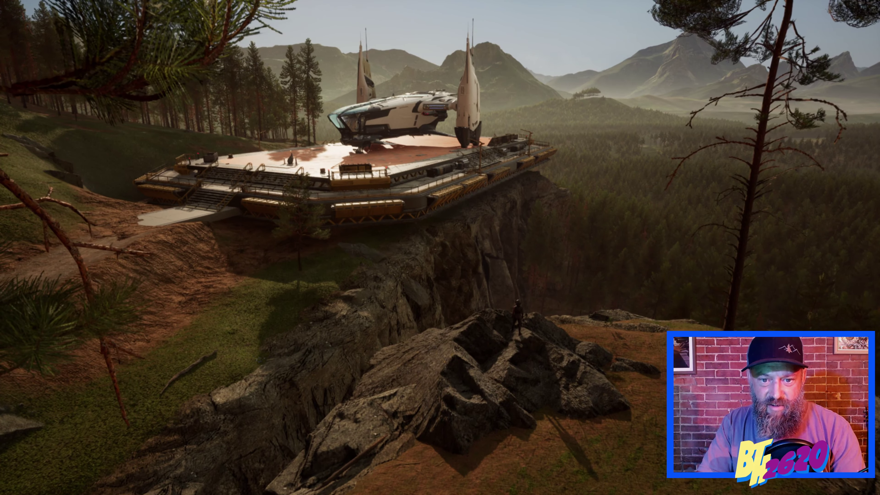
pyautogui.press('Return')
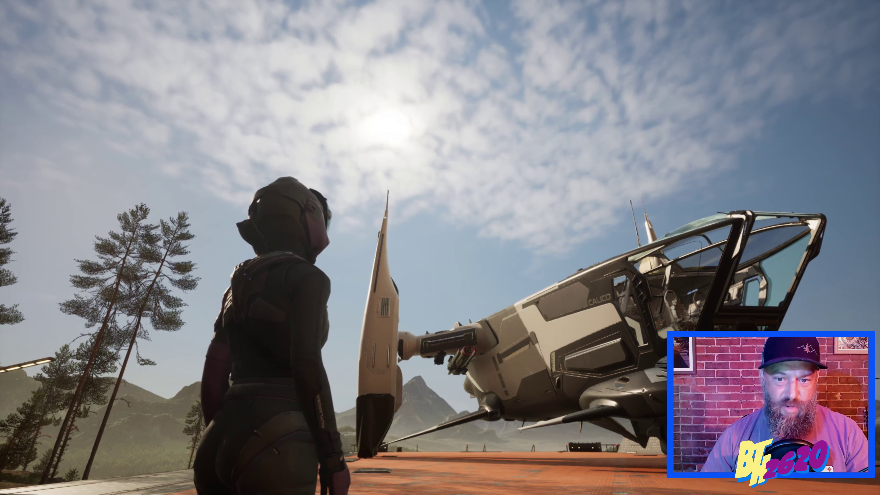
# Open a screenshot full size from the Extras > Photo Gallery in the game menu.
pyautogui.press('Escape')
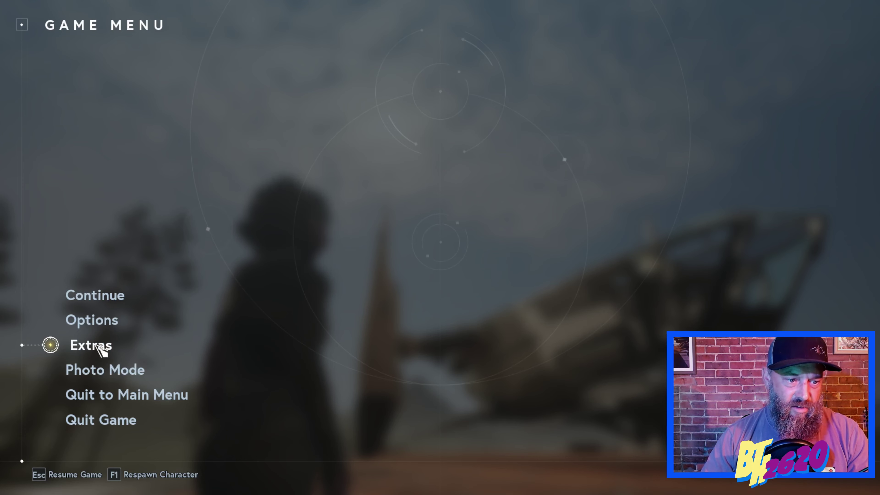
pyautogui.click(100, 349)
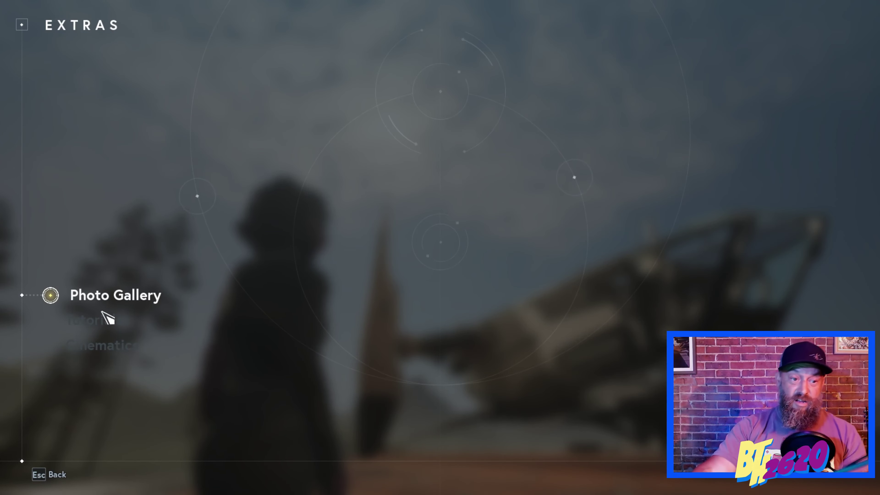
pyautogui.click(110, 300)
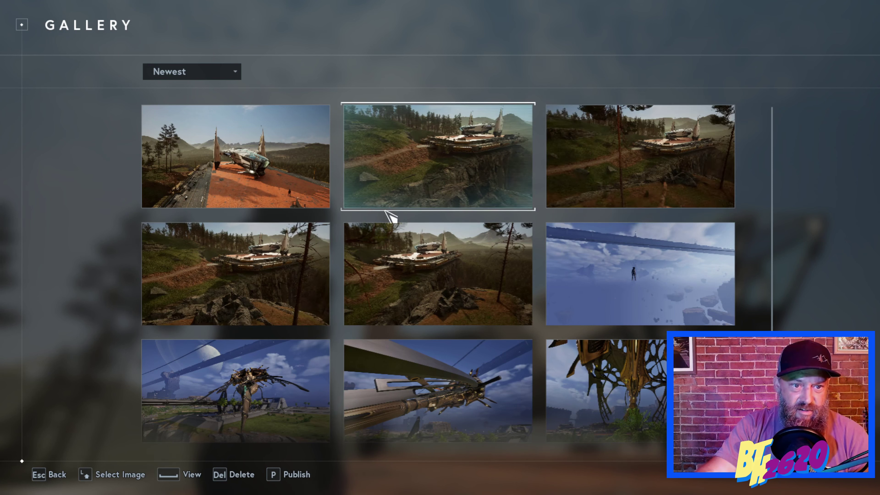
pyautogui.click(650, 153)
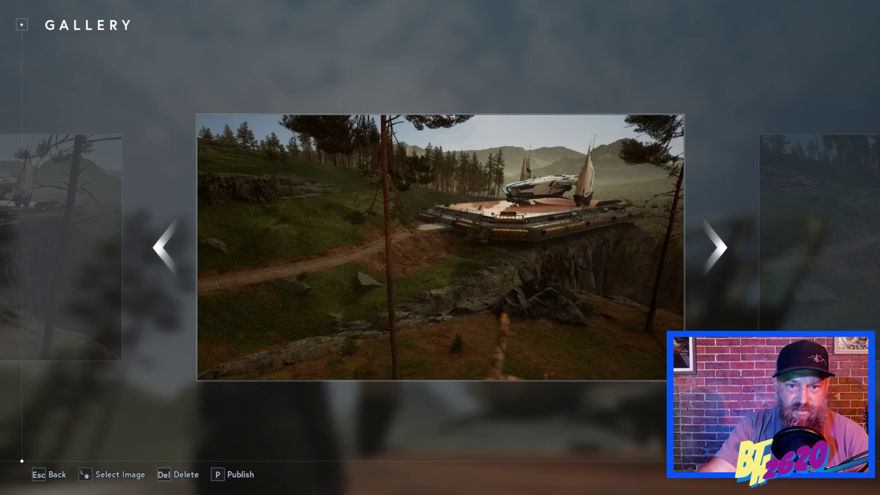
# Pick the cliff-edge ship platform screenshot and publish it to Discord.
pyautogui.click(162, 249)
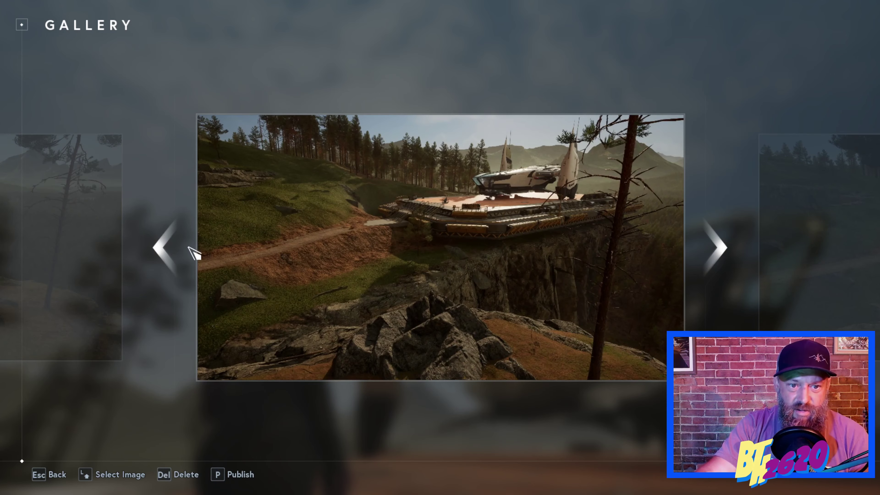
pyautogui.click(167, 252)
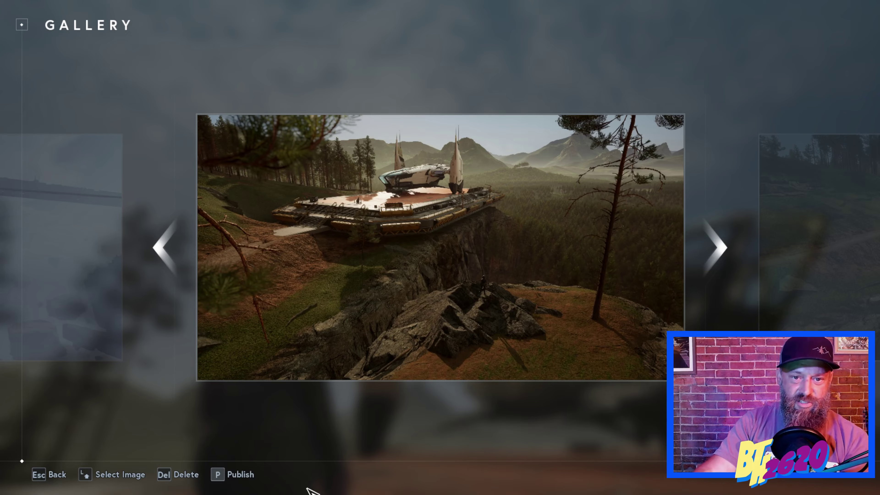
pyautogui.press('p')
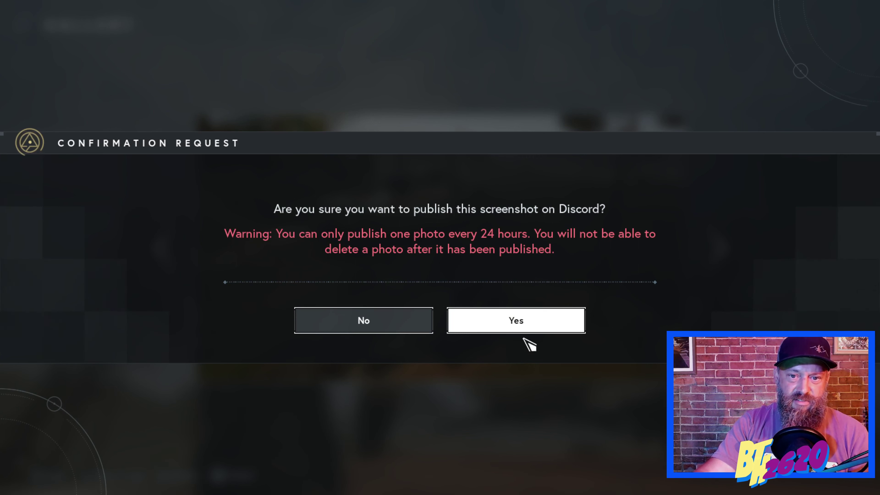
pyautogui.click(538, 326)
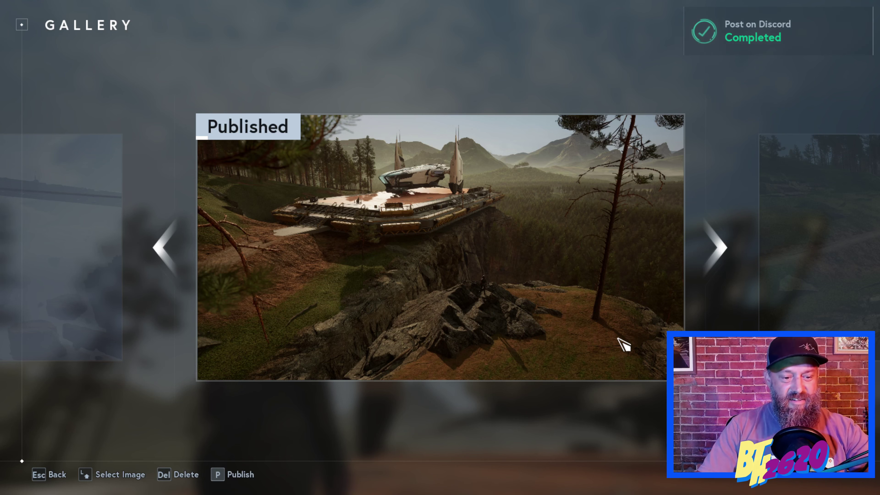
pyautogui.press('Escape')
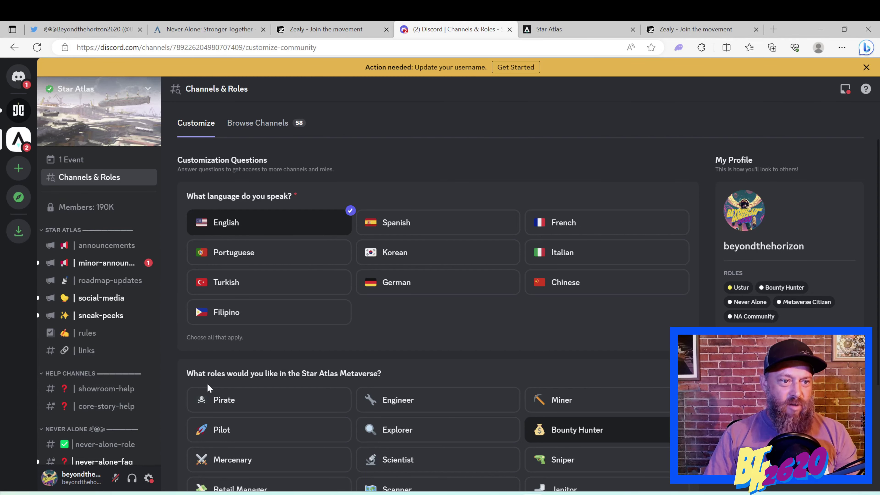
# View the server's upcoming event details, then dismiss them.
pyautogui.scroll(-5, 135, 405)
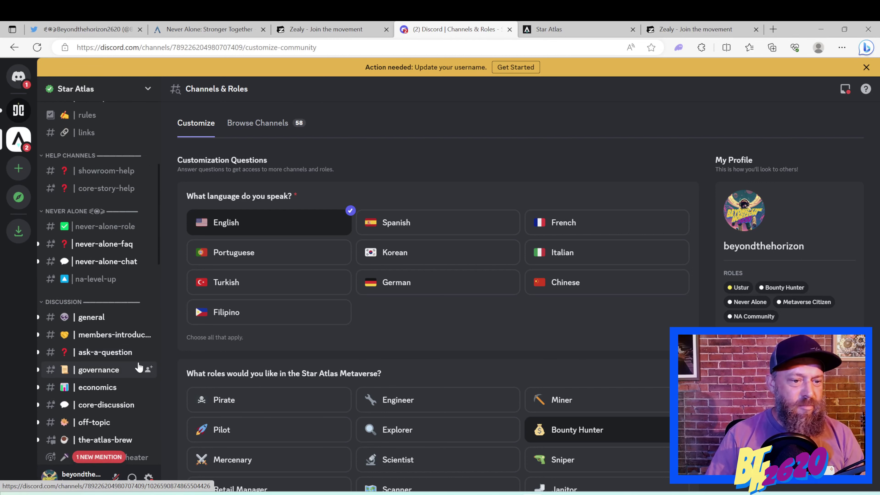
pyautogui.scroll(6, 139, 367)
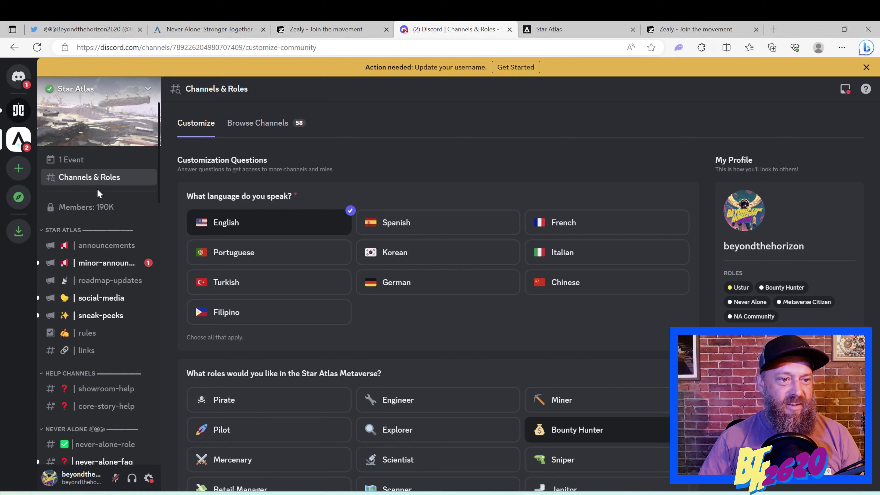
pyautogui.click(73, 161)
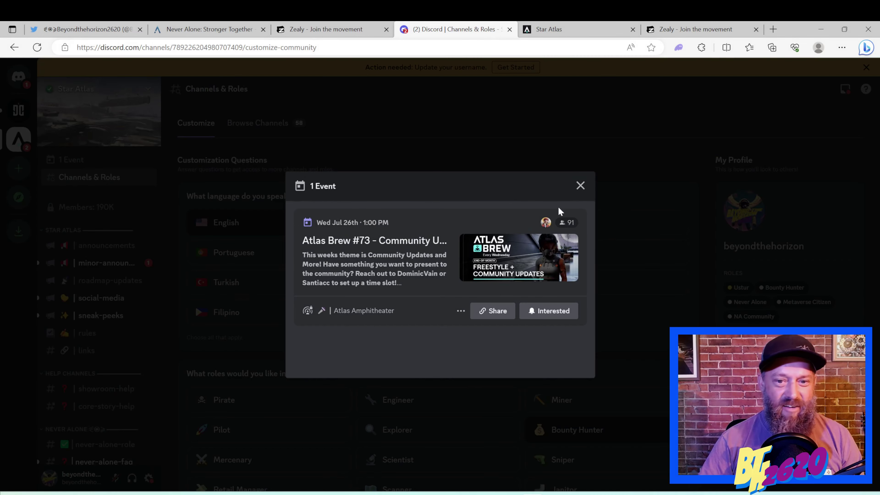
pyautogui.click(581, 187)
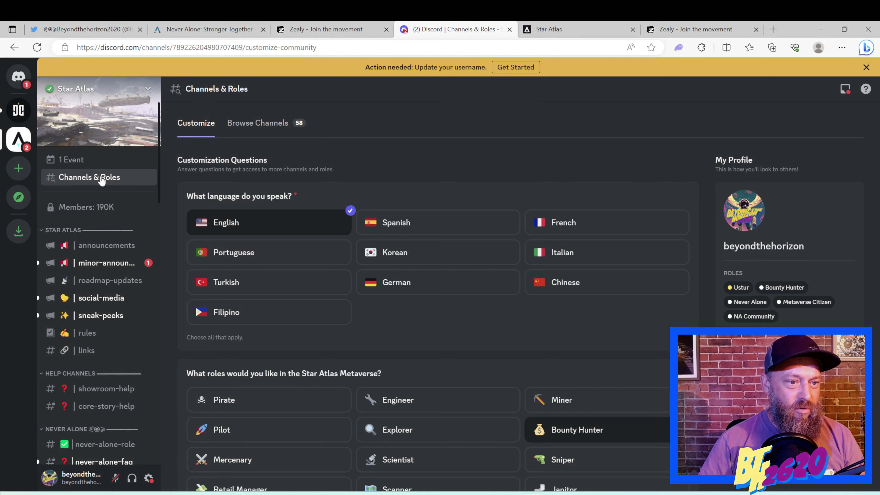
# Follow the photography channel from Browse Channels and open its forum.
pyautogui.click(270, 129)
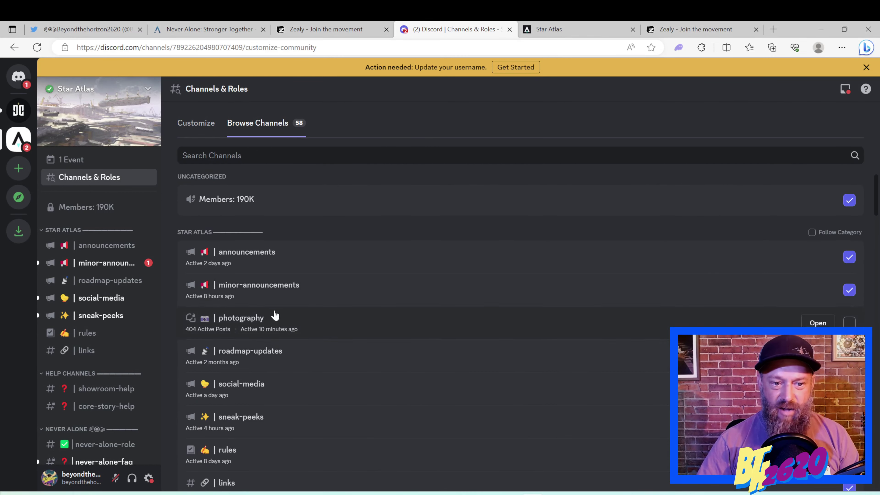
pyautogui.scroll(-20, 241, 354)
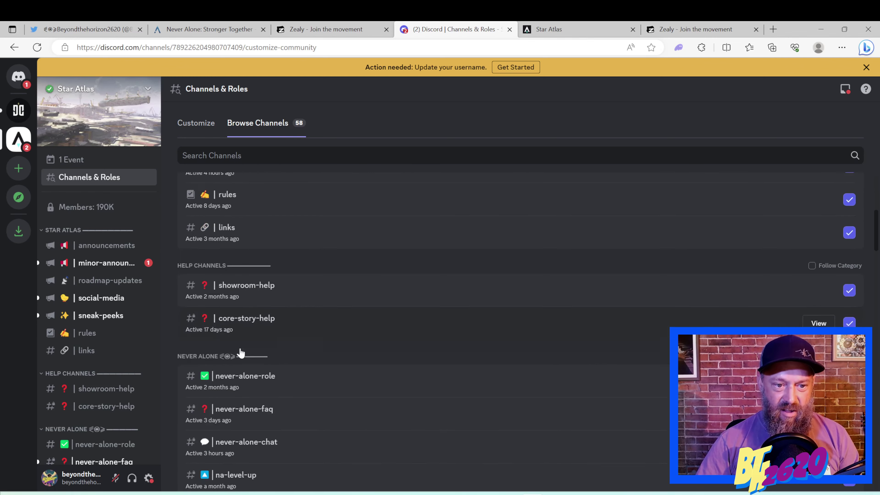
pyautogui.scroll(5, 241, 352)
pyautogui.scroll(15, 242, 353)
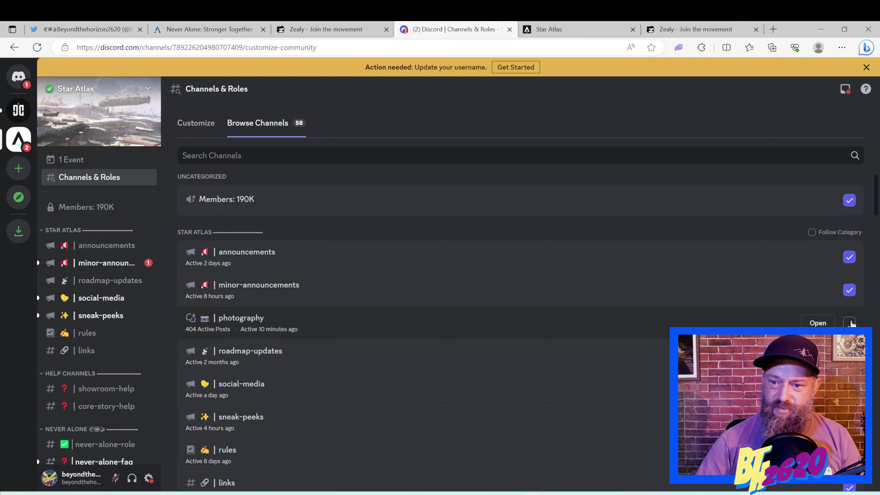
pyautogui.click(849, 322)
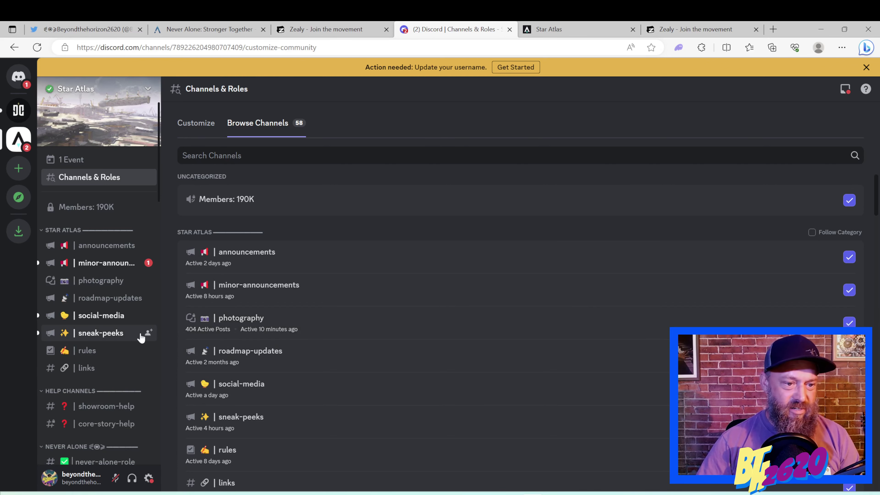
pyautogui.moveTo(102, 281)
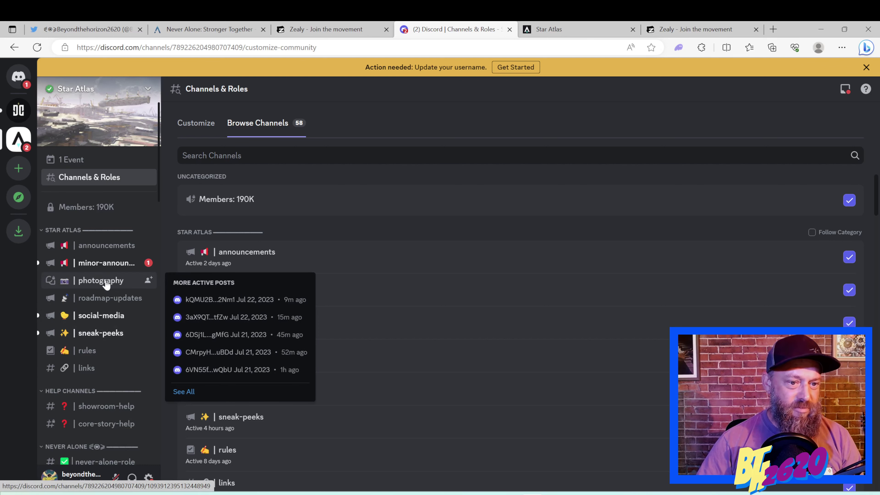
pyautogui.click(106, 283)
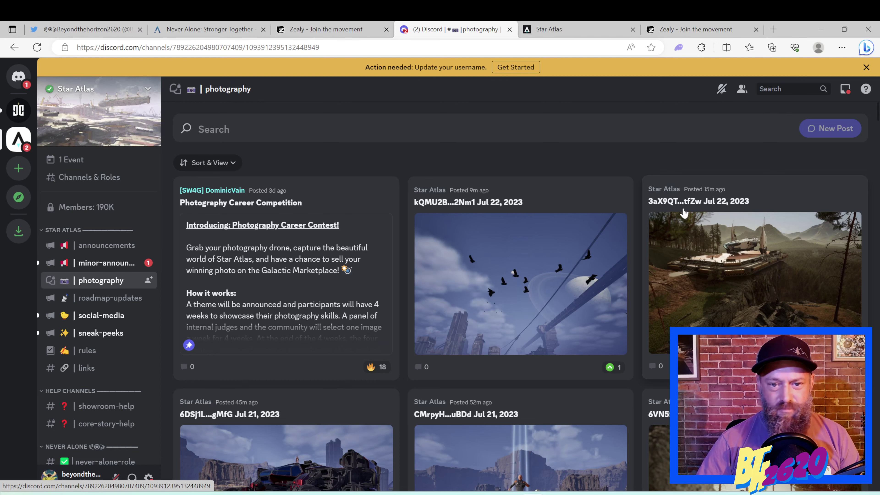
# Open the forum post showing the cliff-edge ship platform screenshot.
pyautogui.scroll(-3, 741, 279)
pyautogui.scroll(3, 741, 279)
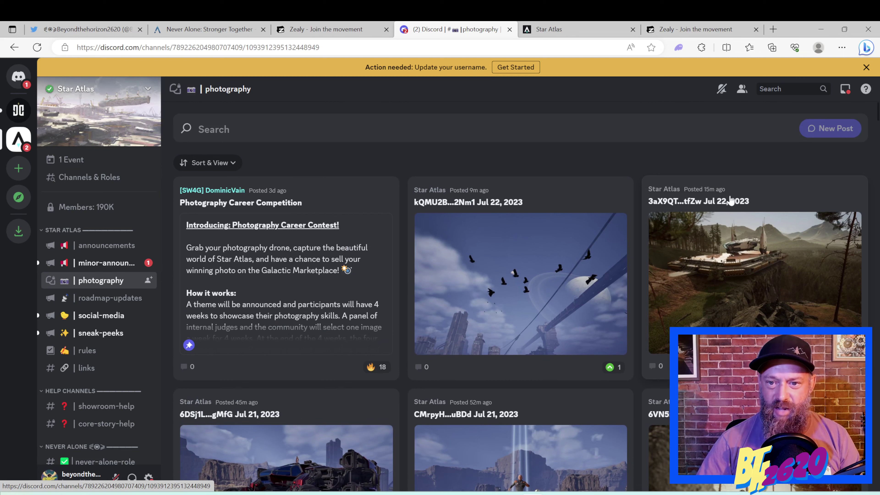
pyautogui.click(740, 280)
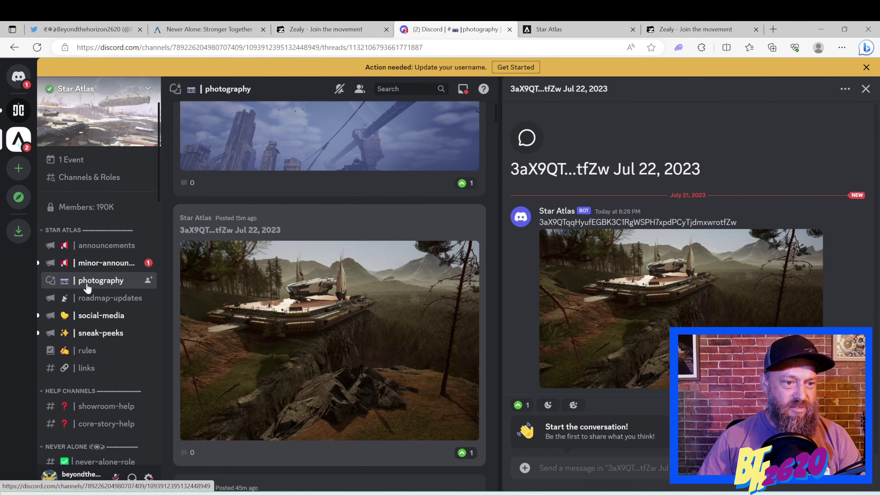
# Close the post thread and scroll through the photography forum's screenshot grid.
pyautogui.click(87, 287)
pyautogui.scroll(-5, 526, 285)
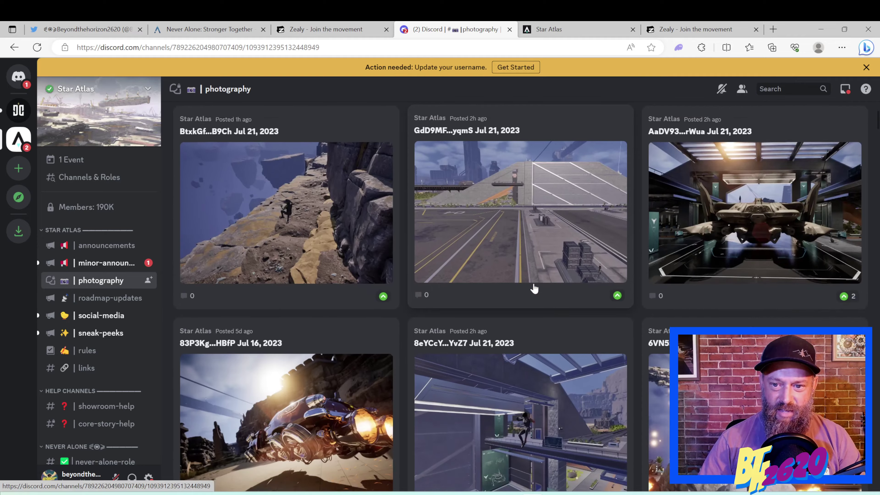
pyautogui.scroll(-8, 534, 288)
pyautogui.scroll(3, 555, 263)
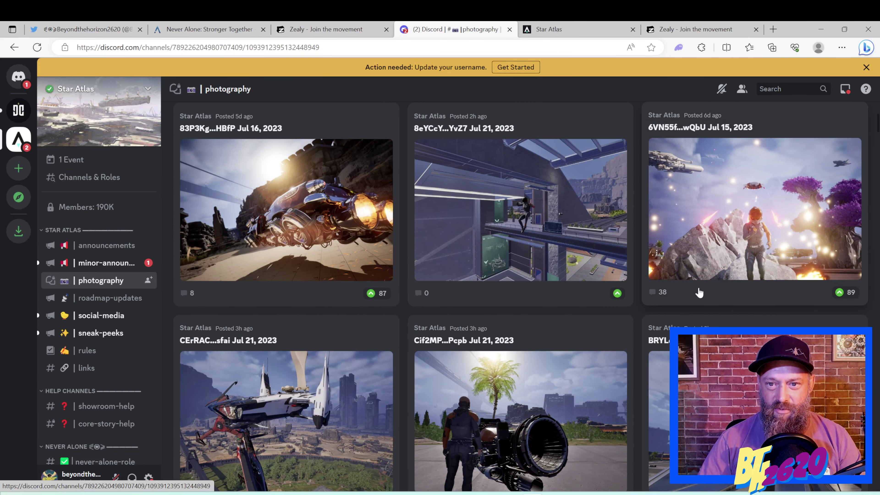
pyautogui.scroll(-3, 564, 306)
pyautogui.scroll(3, 568, 301)
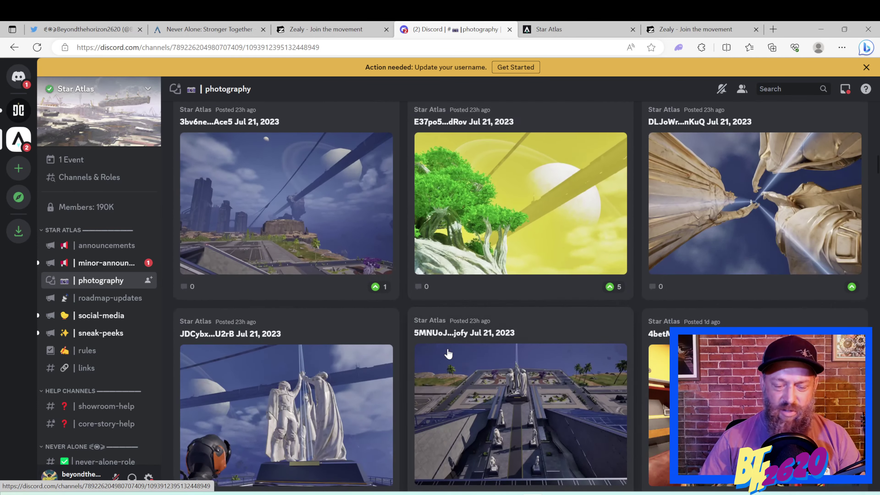
pyautogui.scroll(-10, 447, 353)
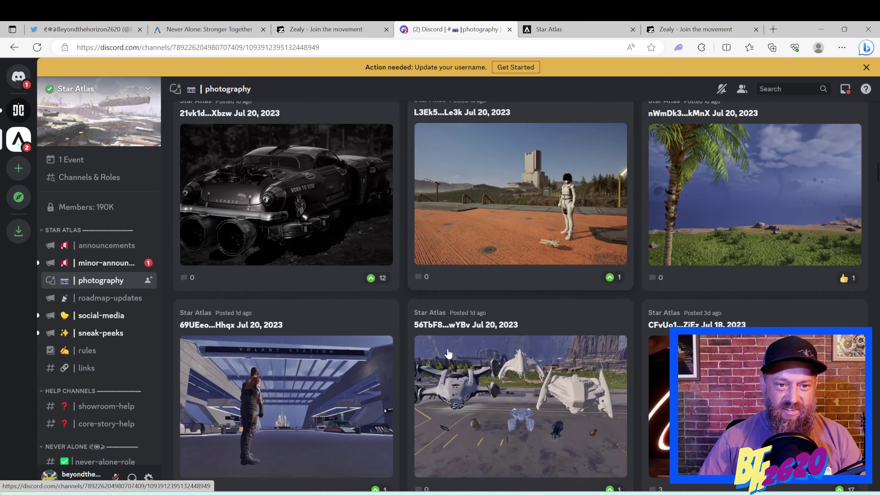
pyautogui.scroll(5, 436, 340)
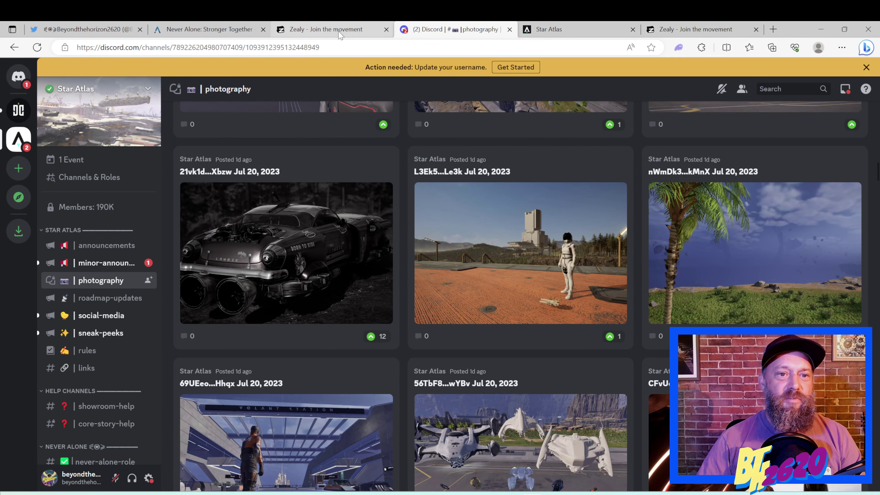
pyautogui.click(87, 29)
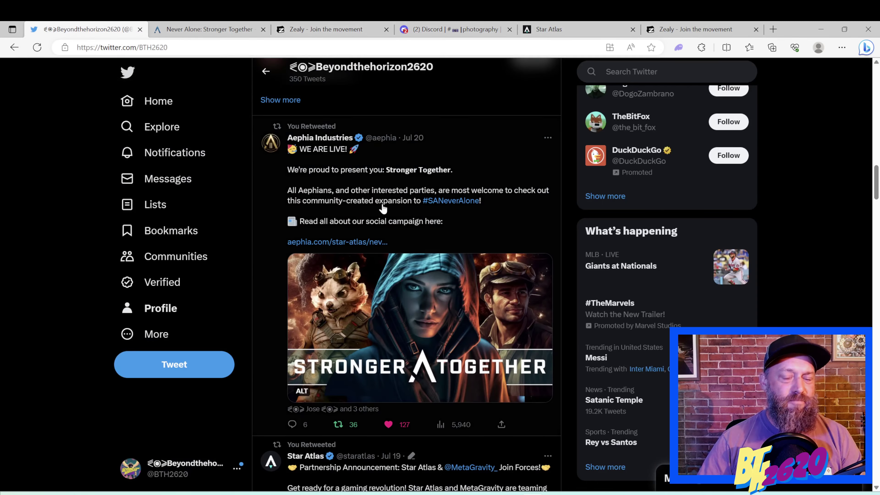
pyautogui.scroll(10, 384, 235)
pyautogui.scroll(-9, 411, 298)
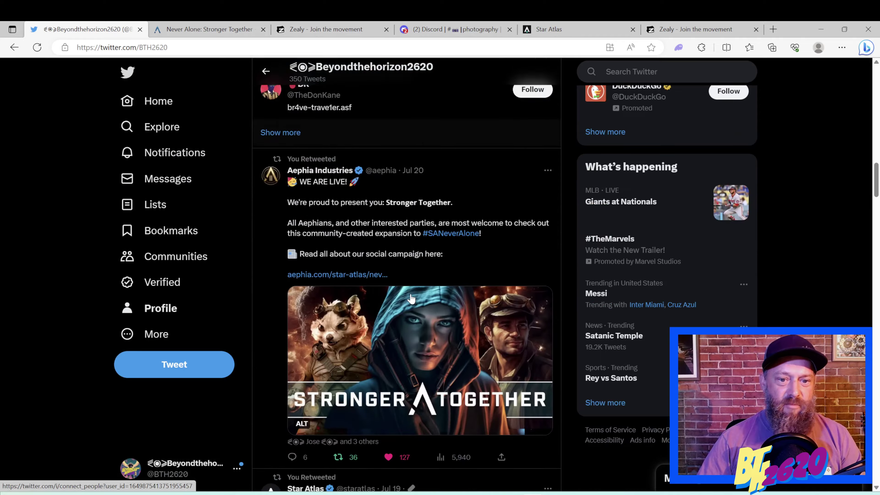
pyautogui.scroll(-5, 411, 298)
pyautogui.scroll(6, 426, 284)
pyautogui.scroll(-4, 440, 274)
pyautogui.scroll(2, 453, 259)
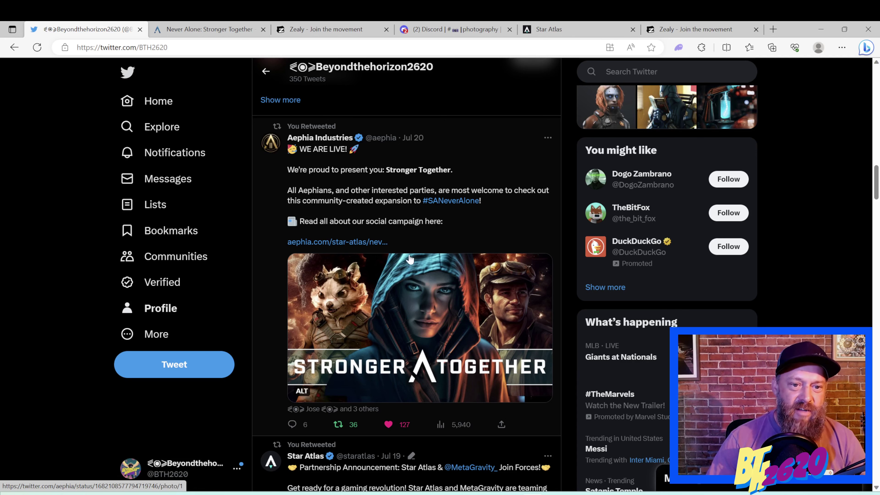
# Open the aephia.com Never Alone: Stronger Together article and read down to Dark Core Roasters.
pyautogui.click(327, 241)
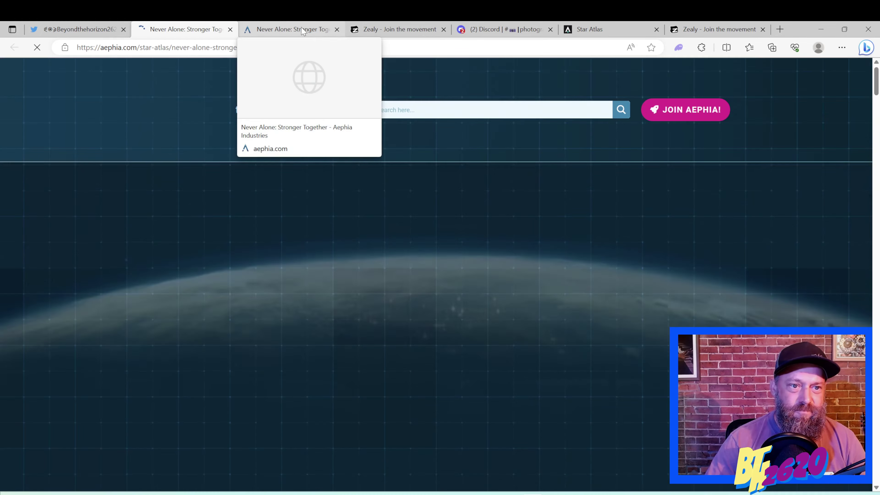
pyautogui.scroll(-6, 436, 273)
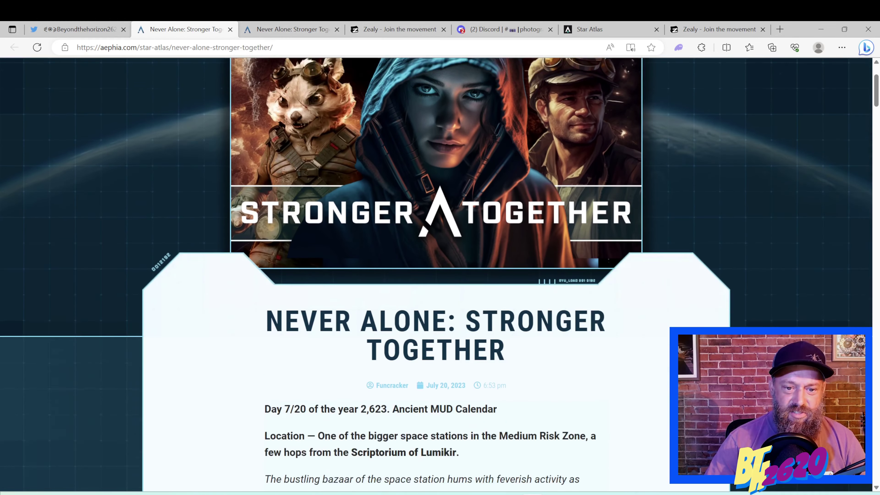
pyautogui.scroll(-9, 364, 152)
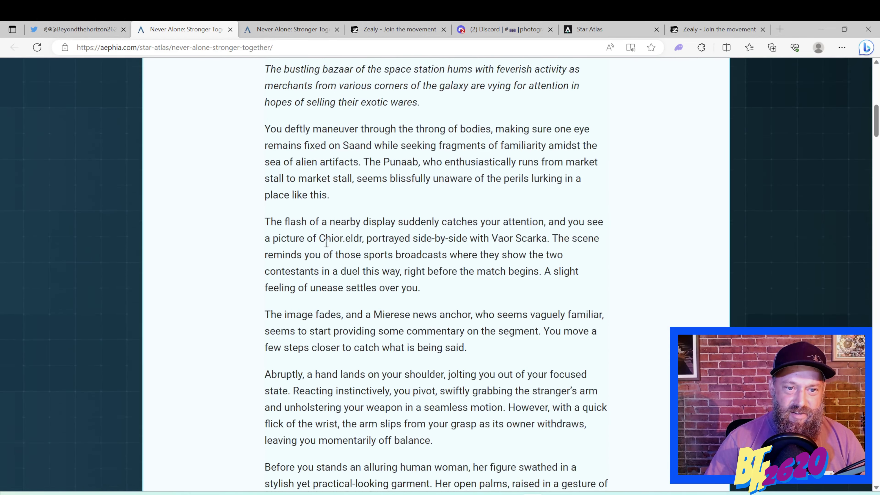
pyautogui.scroll(-20, 364, 153)
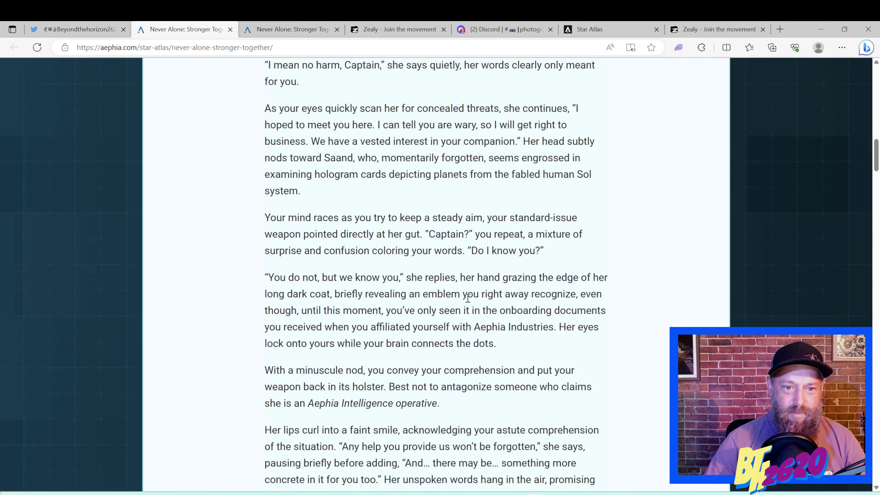
pyautogui.scroll(-20, 464, 301)
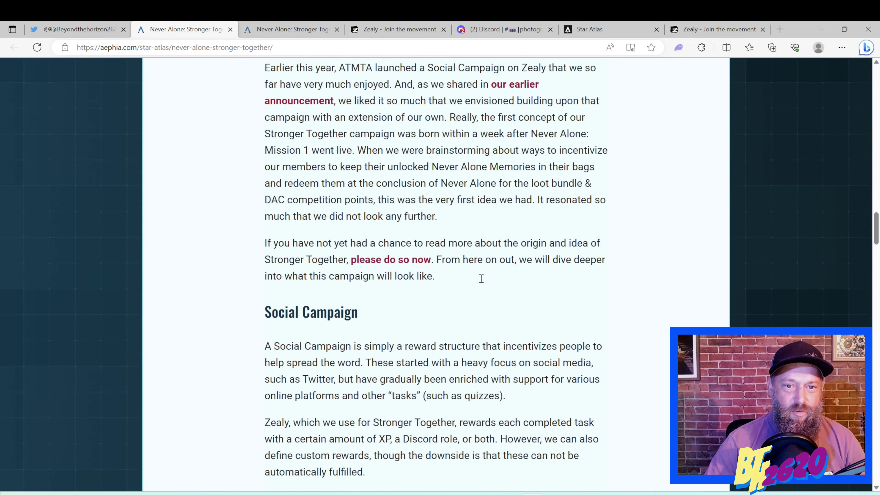
pyautogui.scroll(-20, 481, 280)
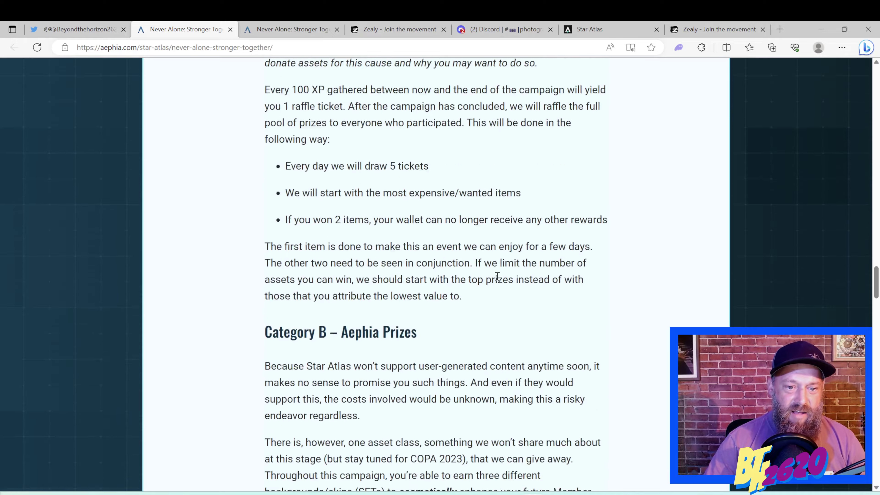
pyautogui.scroll(-1, 499, 276)
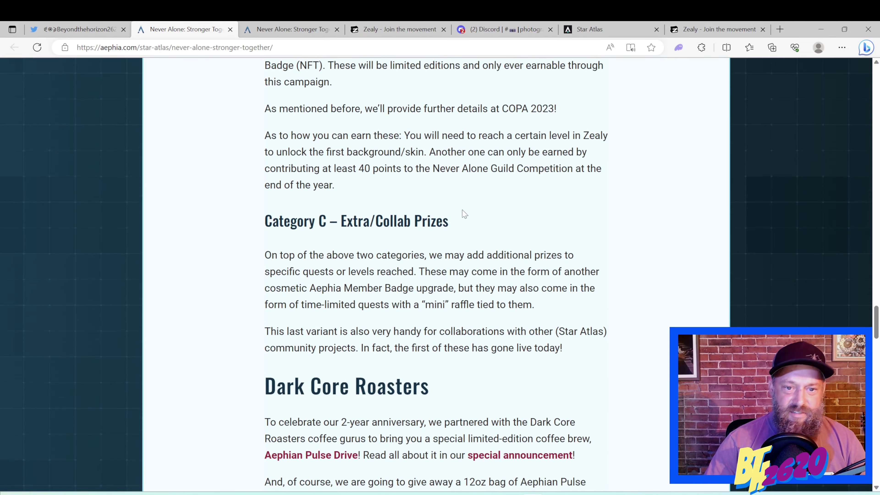
pyautogui.scroll(-8, 624, 265)
pyautogui.scroll(15, 625, 271)
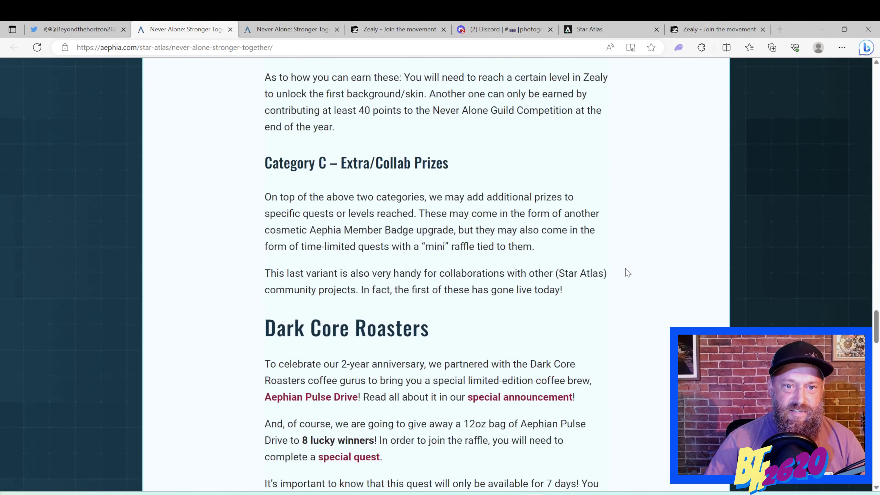
pyautogui.scroll(8, 622, 257)
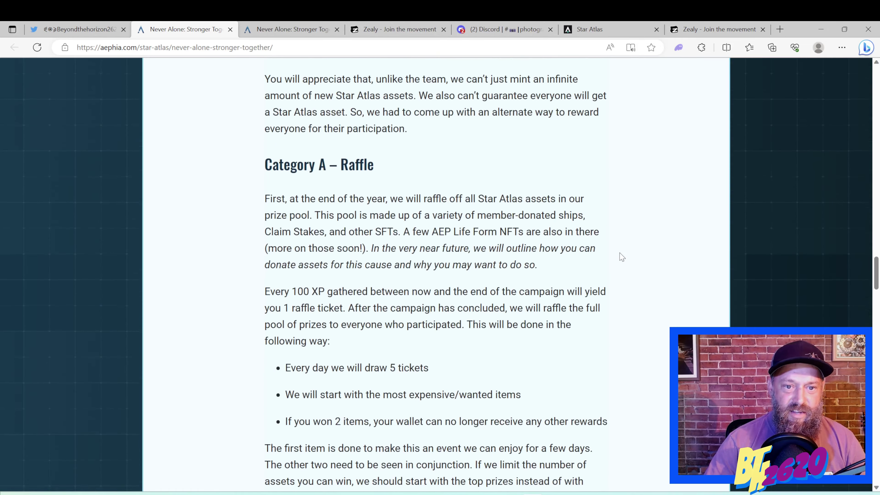
pyautogui.scroll(-4, 622, 257)
pyautogui.scroll(-1, 622, 256)
pyautogui.scroll(-20, 585, 260)
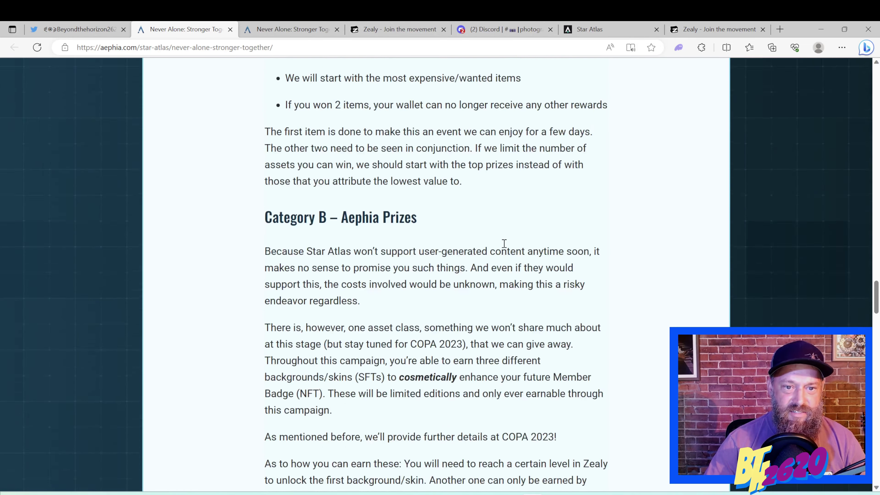
pyautogui.scroll(10, 588, 271)
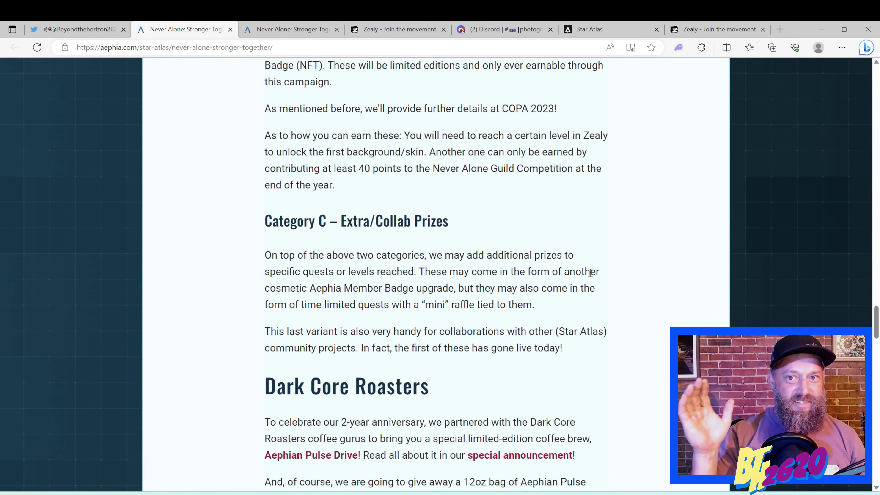
pyautogui.scroll(-1, 589, 282)
pyautogui.scroll(-8, 588, 282)
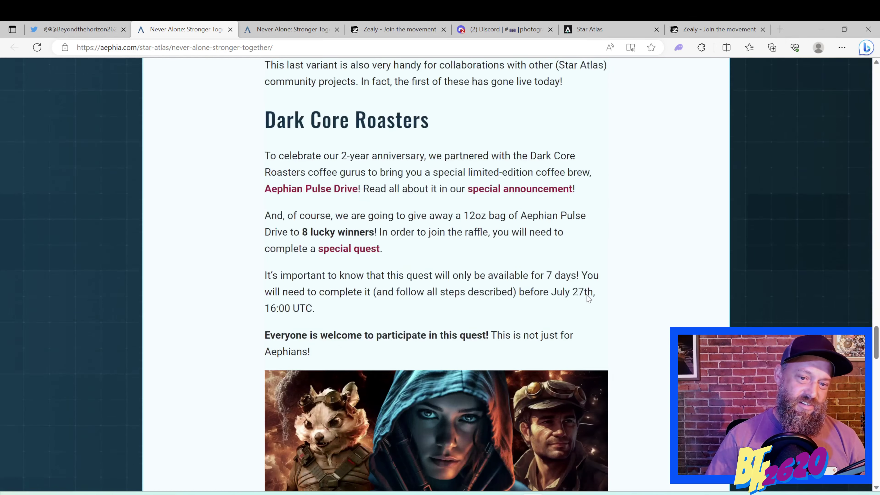
pyautogui.scroll(-2, 689, 301)
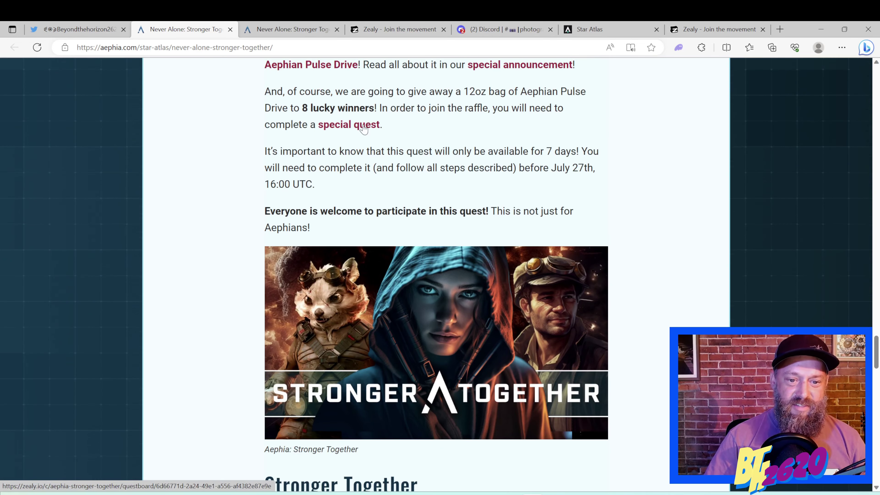
pyautogui.scroll(3, 363, 128)
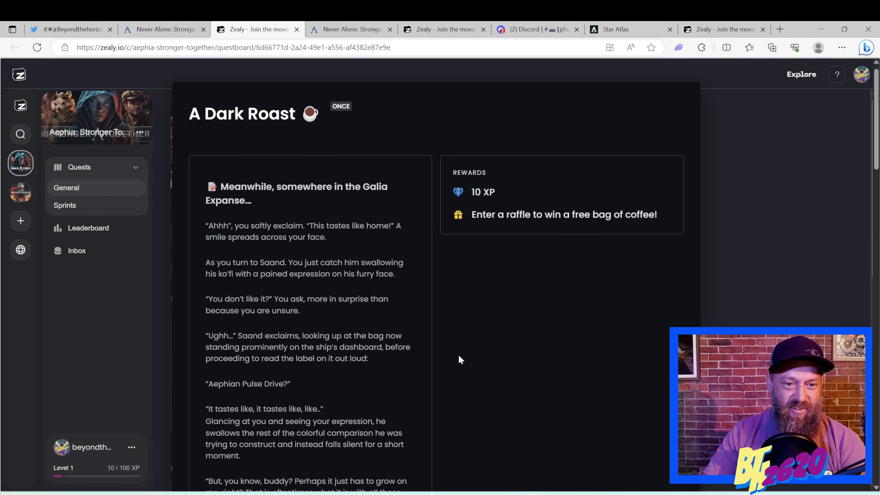
# Read through the A Dark Roast quest story about Saand tasting the Aephian Pulse Drive brew.
pyautogui.scroll(5, 355, 257)
pyautogui.scroll(5, 452, 308)
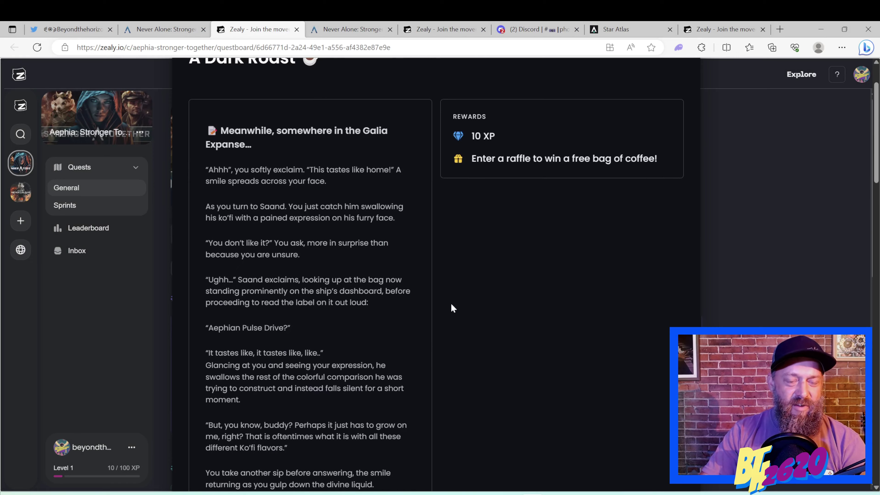
pyautogui.scroll(-9, 273, 276)
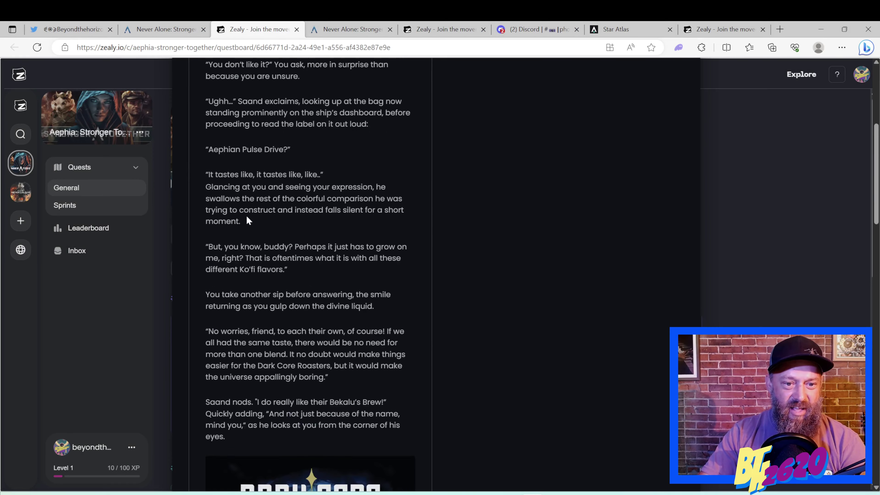
pyautogui.scroll(11, 290, 310)
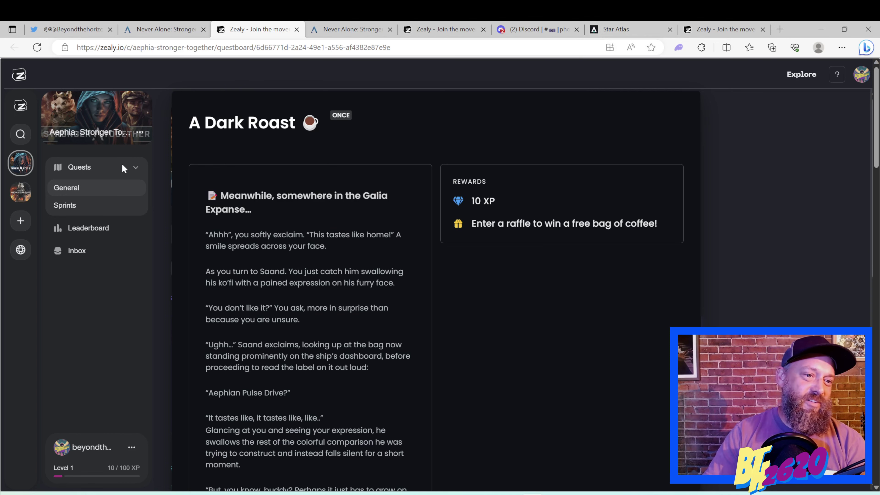
# Return to the Zealy questboard and browse the Never Alone - Mission 2 'Recover a Memory' quest cards.
pyautogui.click(113, 166)
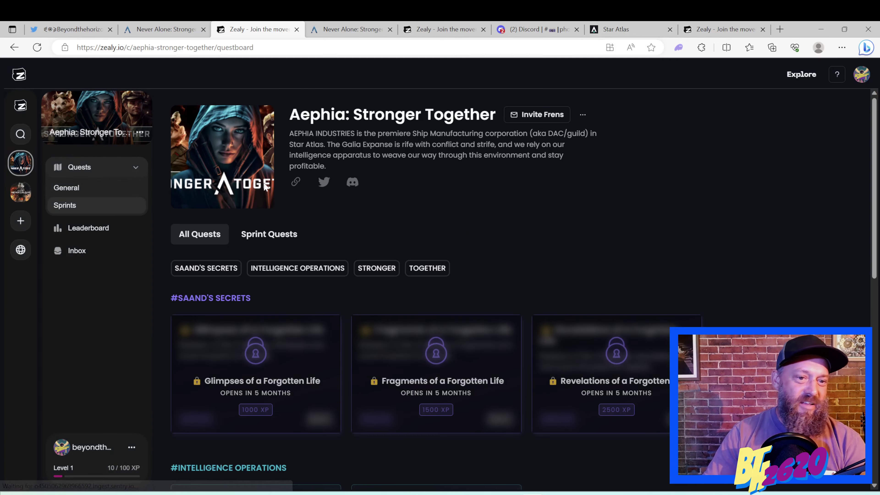
pyautogui.scroll(-5, 593, 332)
pyautogui.scroll(5, 593, 331)
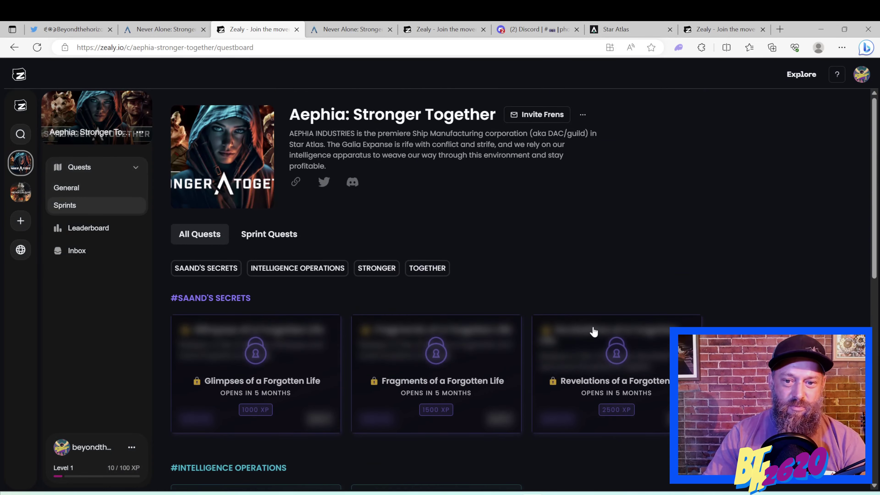
pyautogui.scroll(-5, 357, 305)
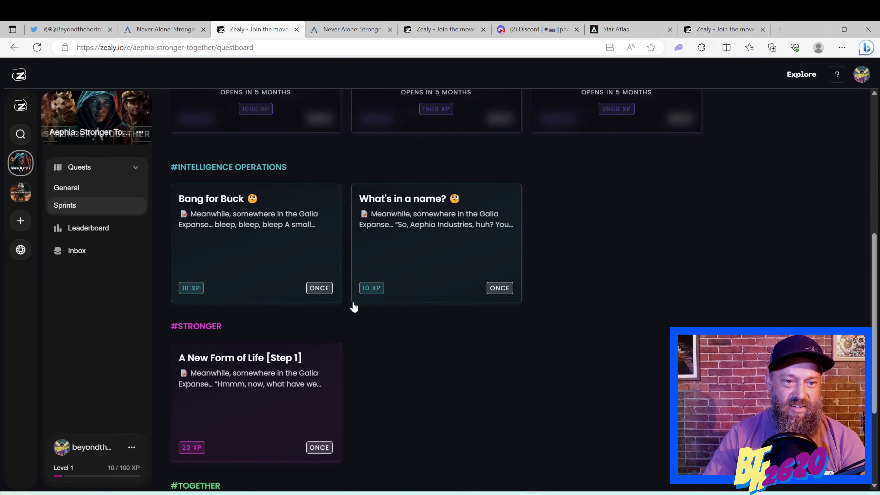
pyautogui.scroll(5, 398, 326)
pyautogui.scroll(-3, 441, 348)
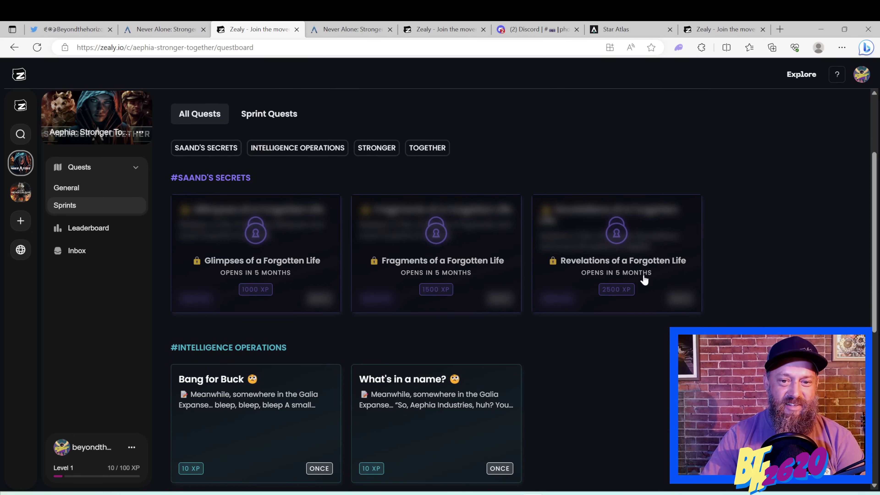
pyautogui.scroll(-2, 651, 349)
pyautogui.scroll(2, 302, 287)
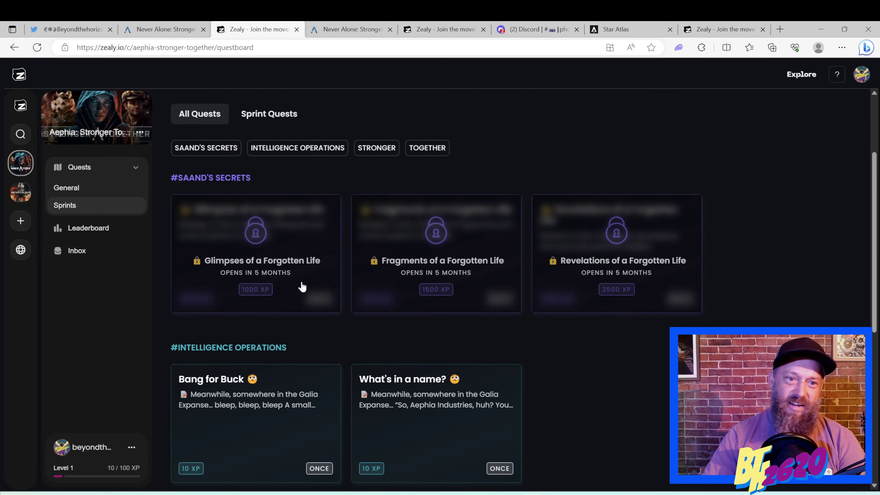
pyautogui.scroll(3, 301, 287)
pyautogui.click(722, 30)
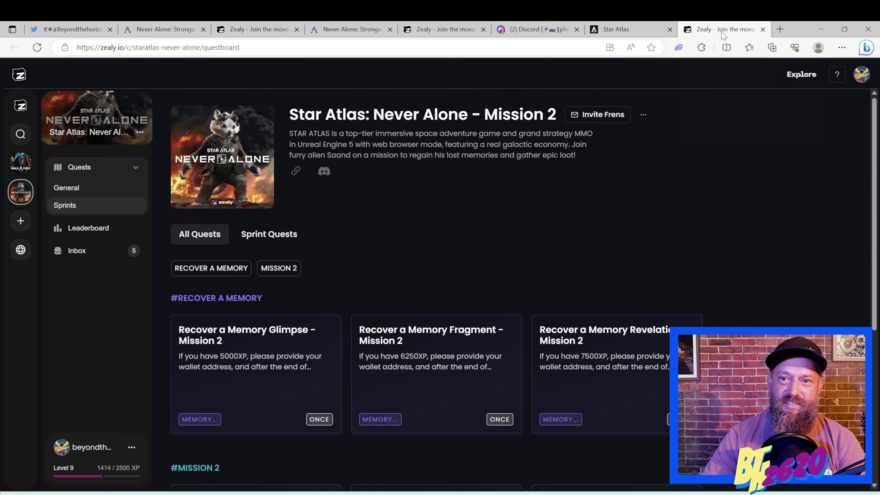
pyautogui.scroll(-6, 556, 206)
pyautogui.scroll(6, 564, 228)
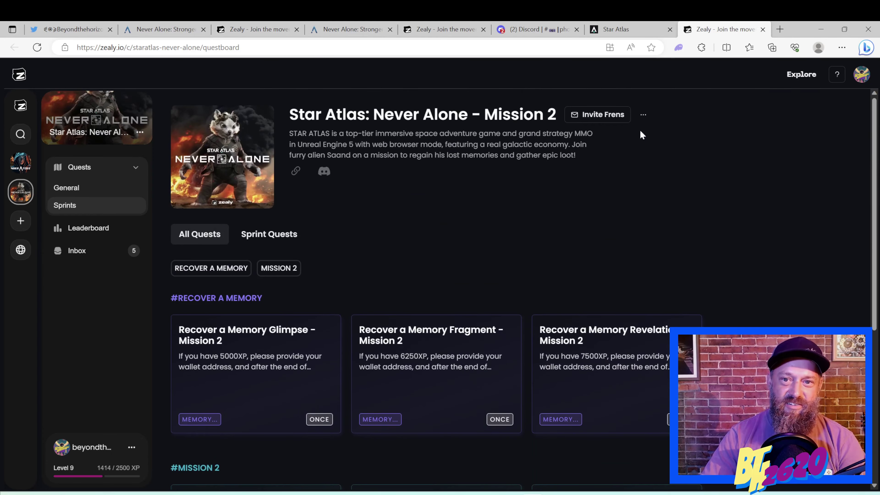
pyautogui.click(641, 30)
pyautogui.click(690, 30)
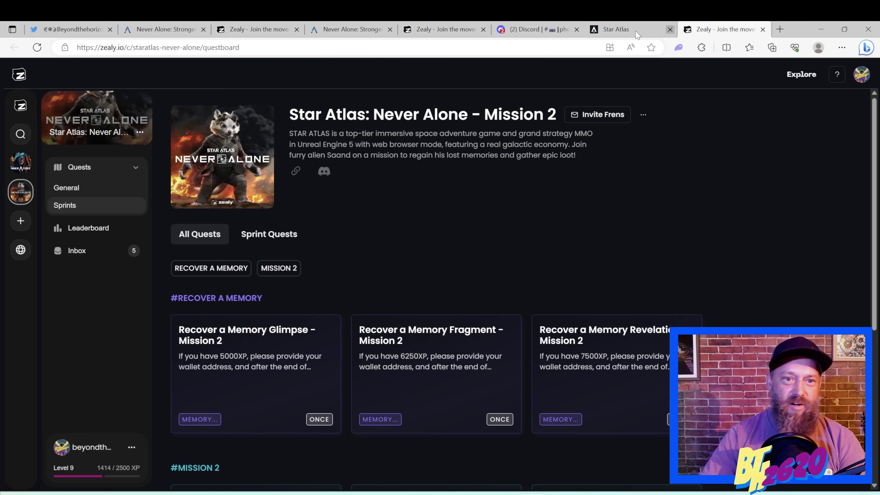
pyautogui.click(247, 31)
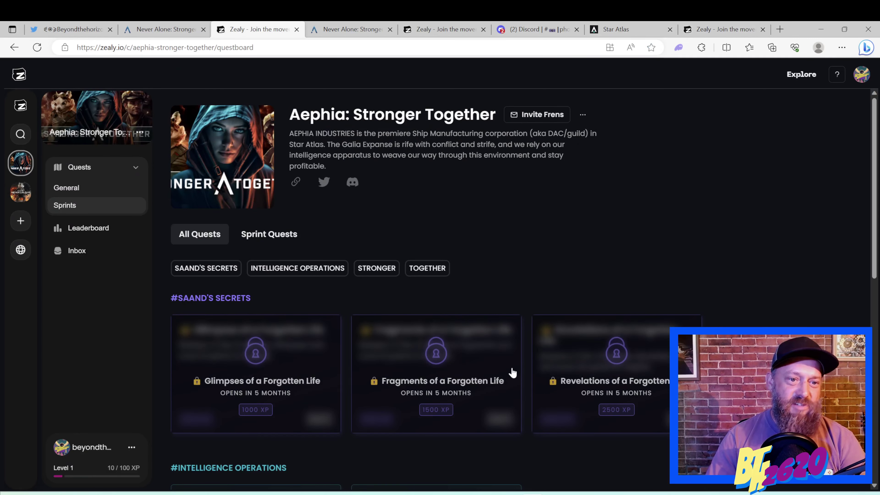